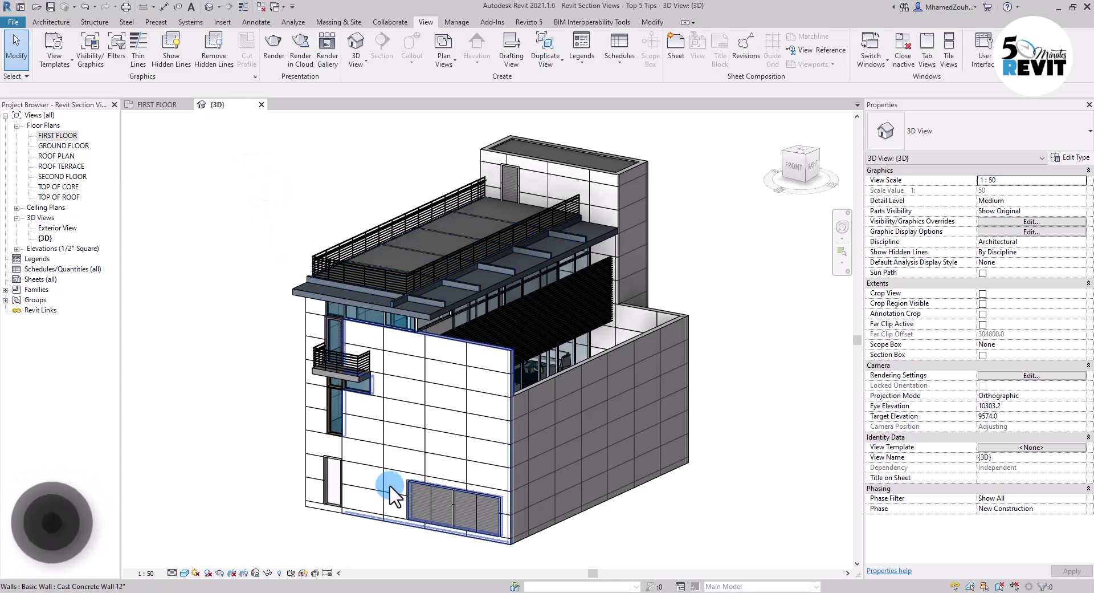
Step: Open the FIRST FLOOR plan view
middle_click_drag(267, 277, 283, 239)
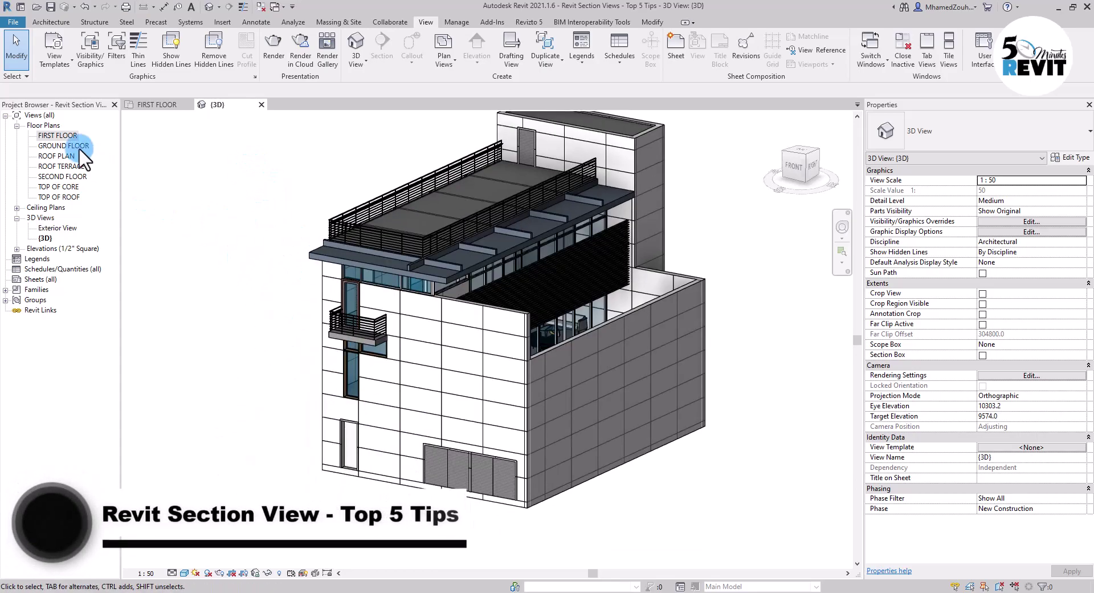
left_click(70, 137)
double_click(70, 137)
scroll(393, 366, "up", 2)
middle_click_drag(396, 367, 388, 289)
scroll(390, 291, "down", 1)
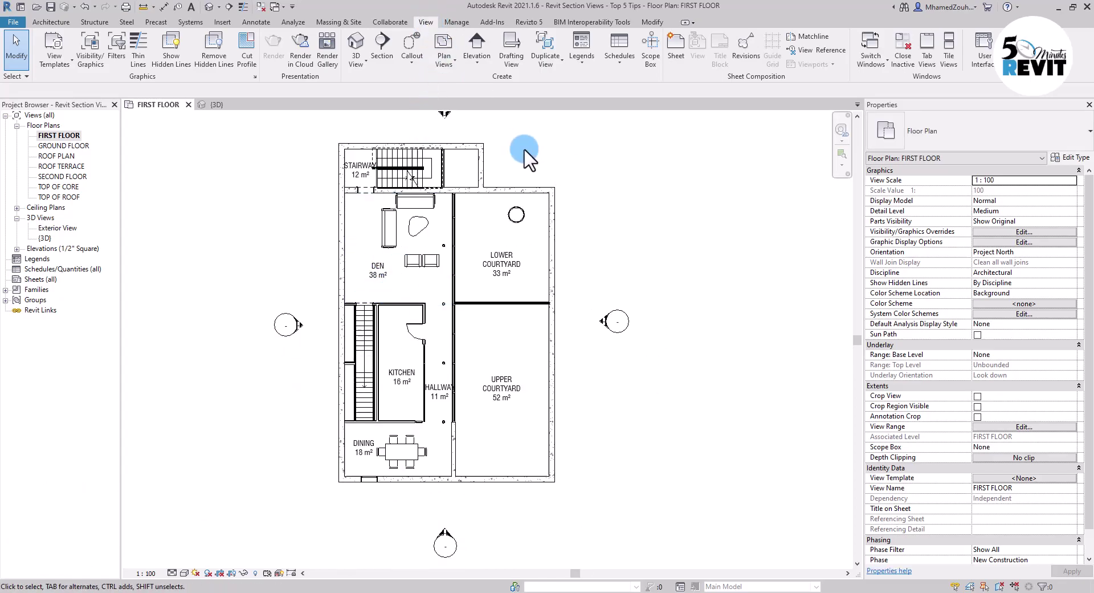
Step: Draw a vertical section line of type 1/2" Head through the whole plan, from above the stairway to below the dining room
left_click(381, 43)
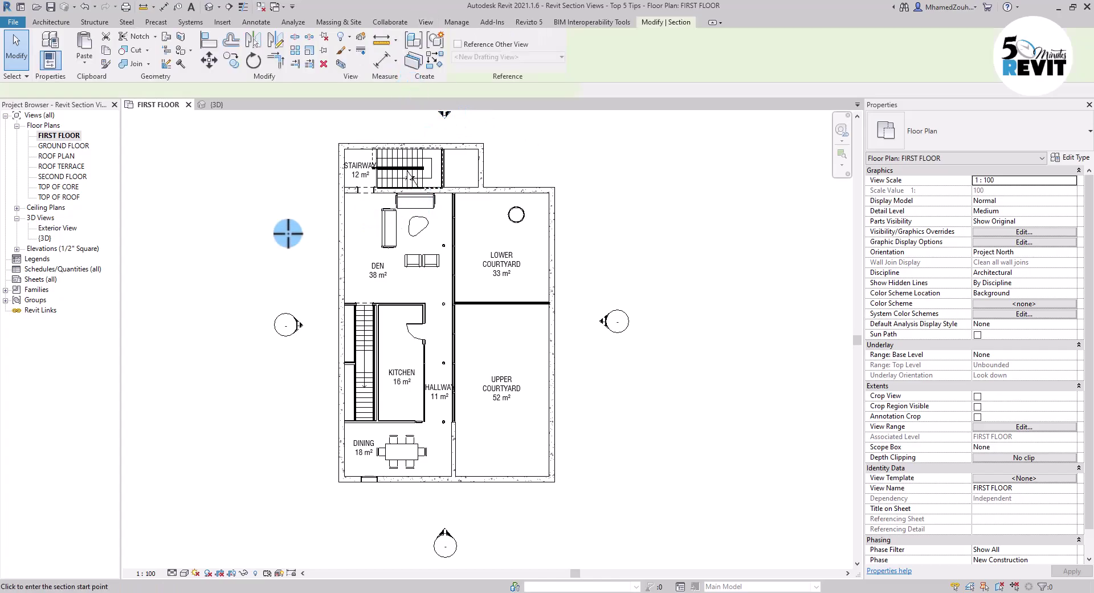
middle_click_drag(279, 255, 328, 295)
scroll(298, 283, "down", 1)
left_click(992, 131)
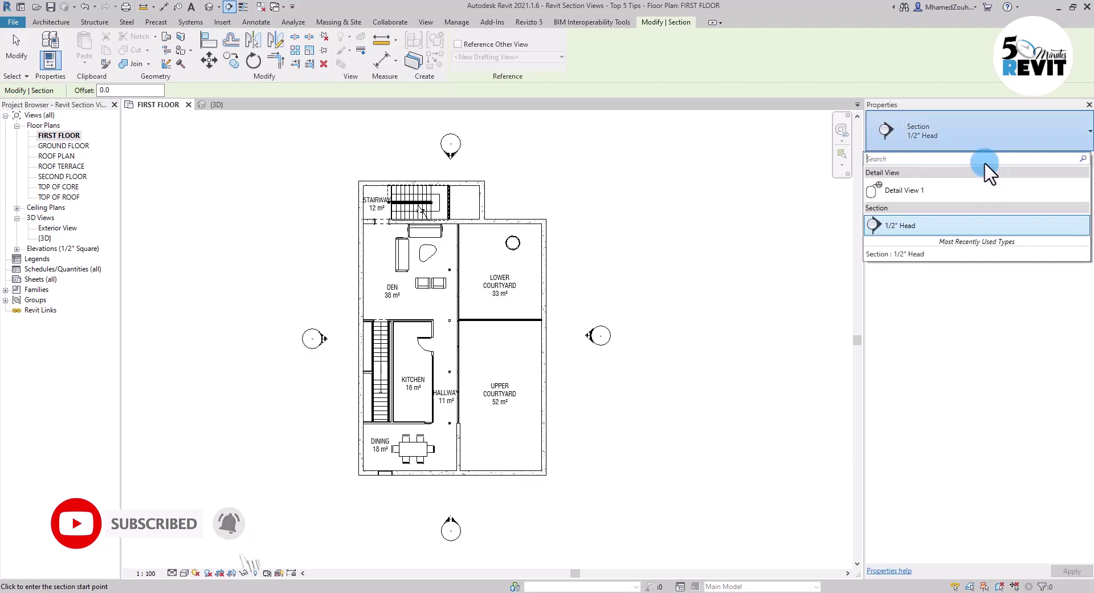
left_click(902, 227)
middle_click_drag(674, 476, 674, 442)
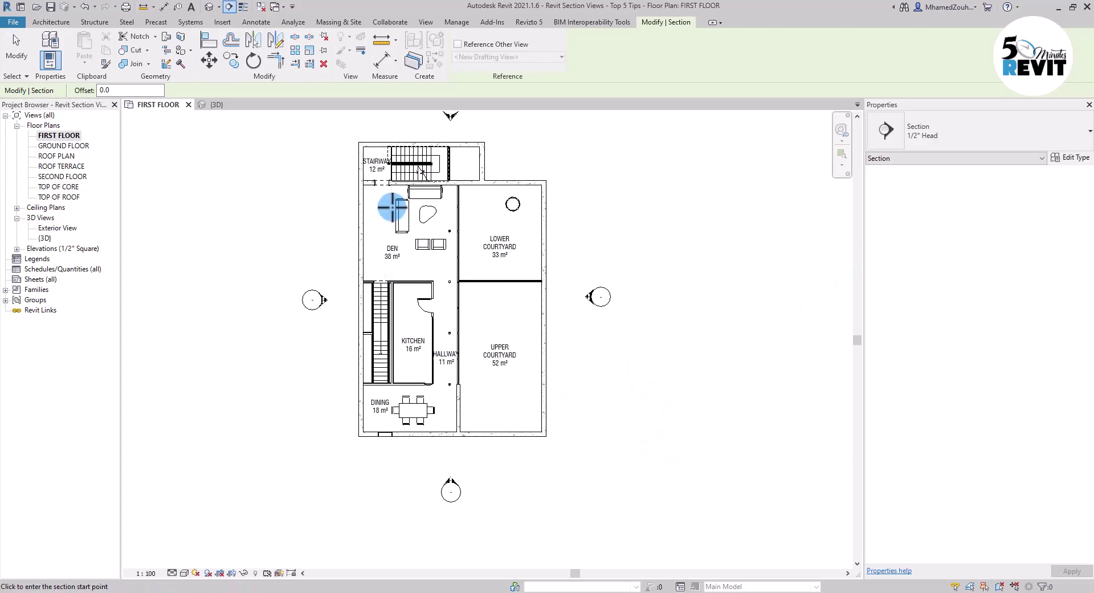
left_click(408, 117)
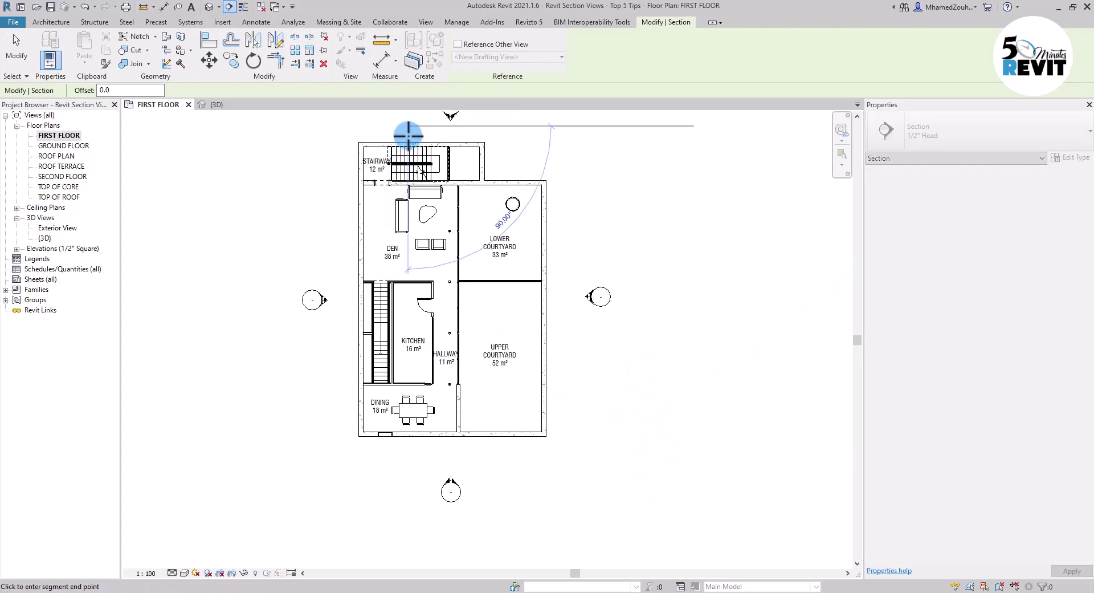
left_click(412, 466)
scroll(649, 456, "down", 2)
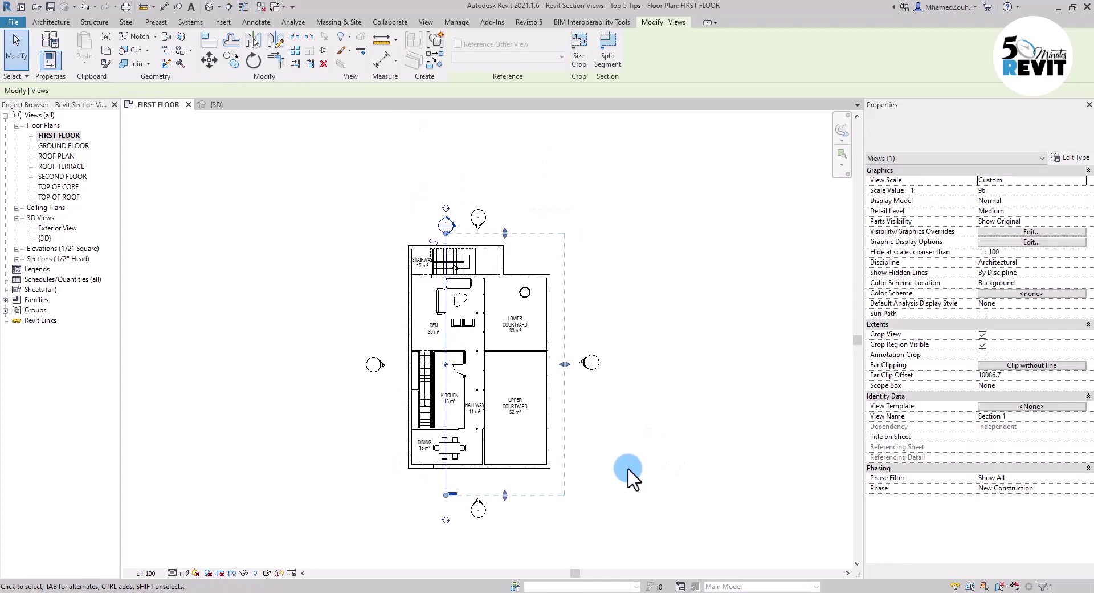
left_click(233, 238)
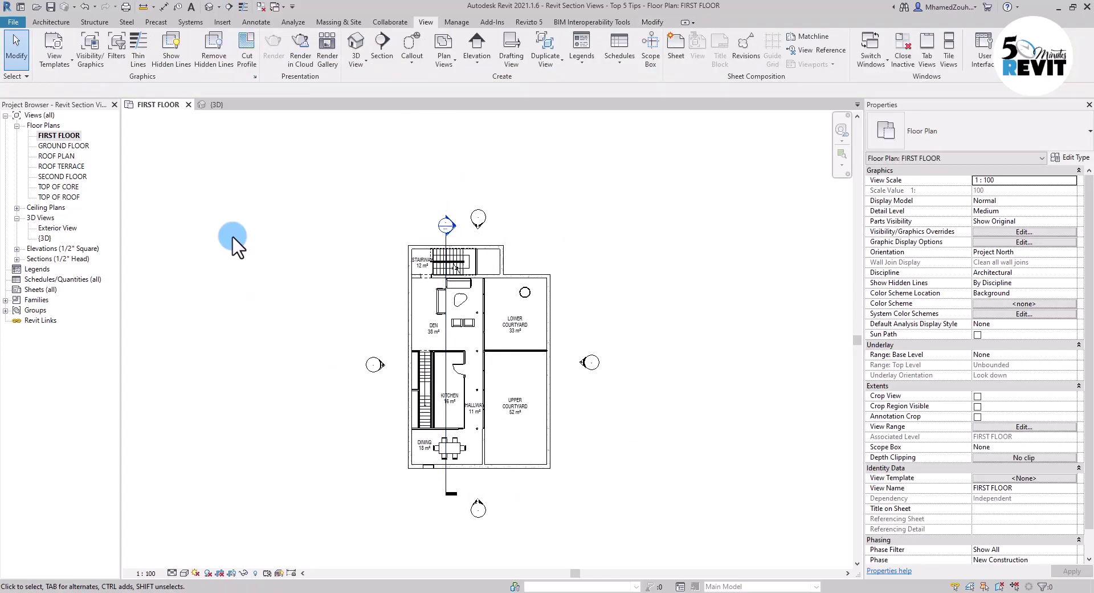
Step: Open the new section's view and tile it side by side with the FIRST FLOOR plan, both fitted in their windows
double_click(453, 228)
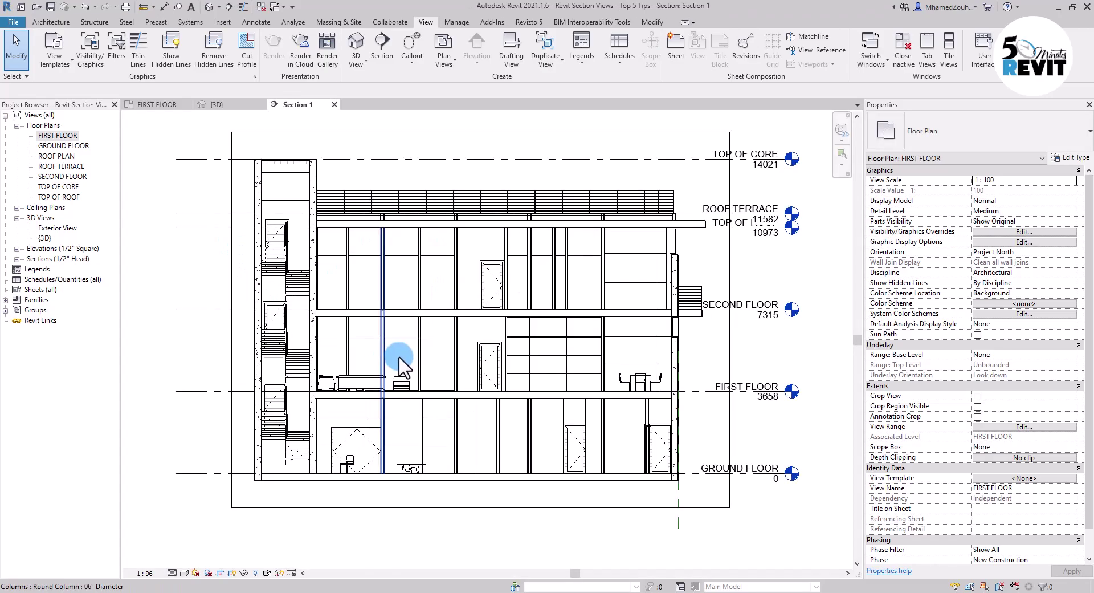
middle_click_drag(472, 296, 477, 313)
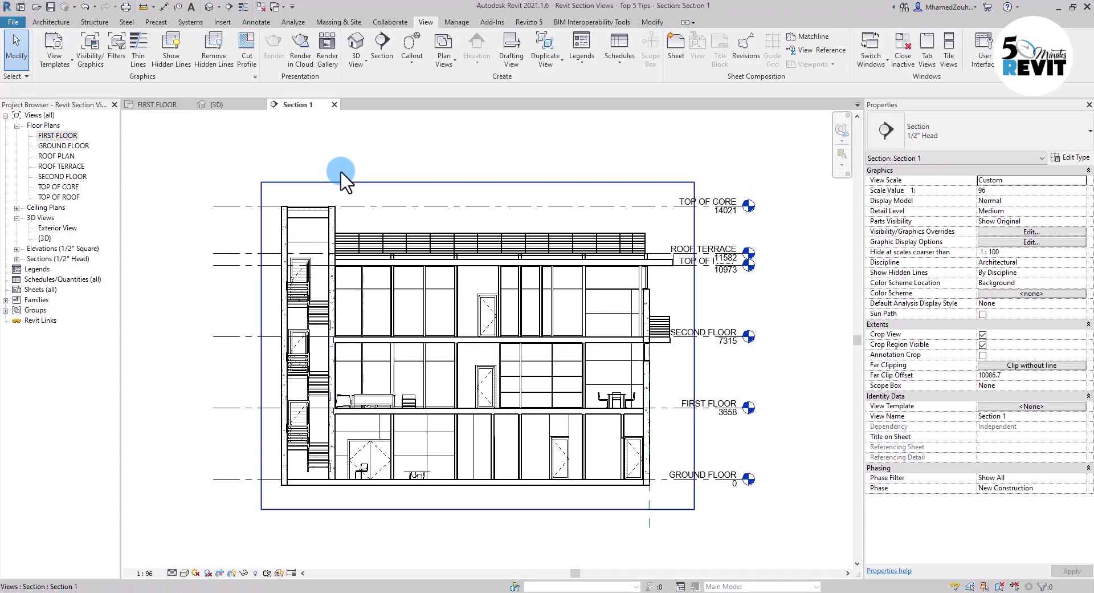
left_click(950, 41)
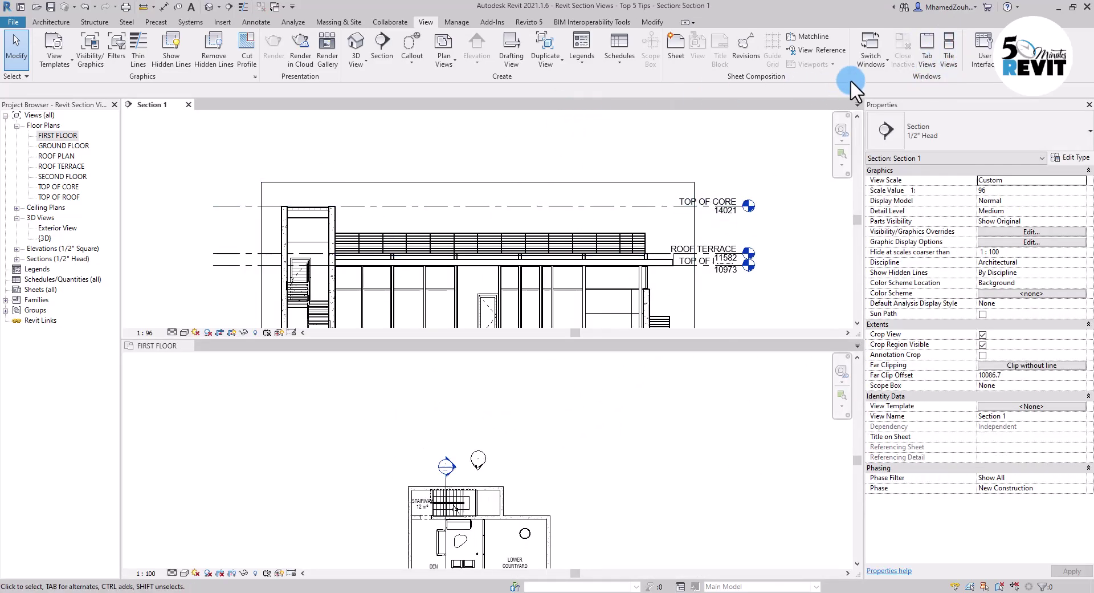
left_click(941, 54)
scroll(322, 326, "down", 3)
middle_click_drag(323, 327, 228, 310)
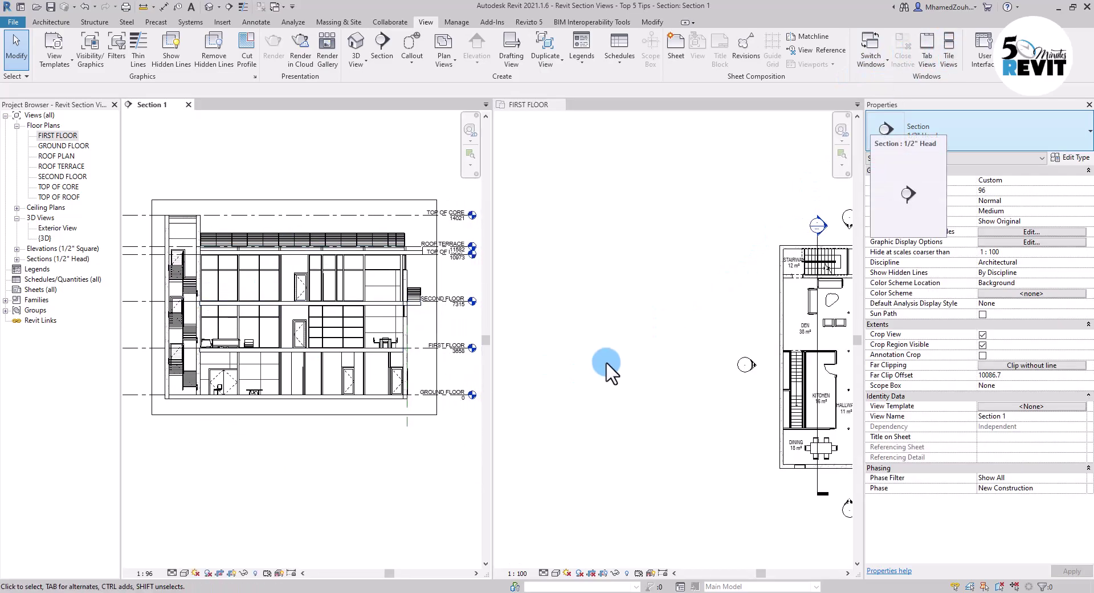
scroll(621, 331, "down", 1)
middle_click_drag(637, 323, 534, 296)
scroll(677, 378, "up", 3)
middle_click_drag(670, 377, 590, 438)
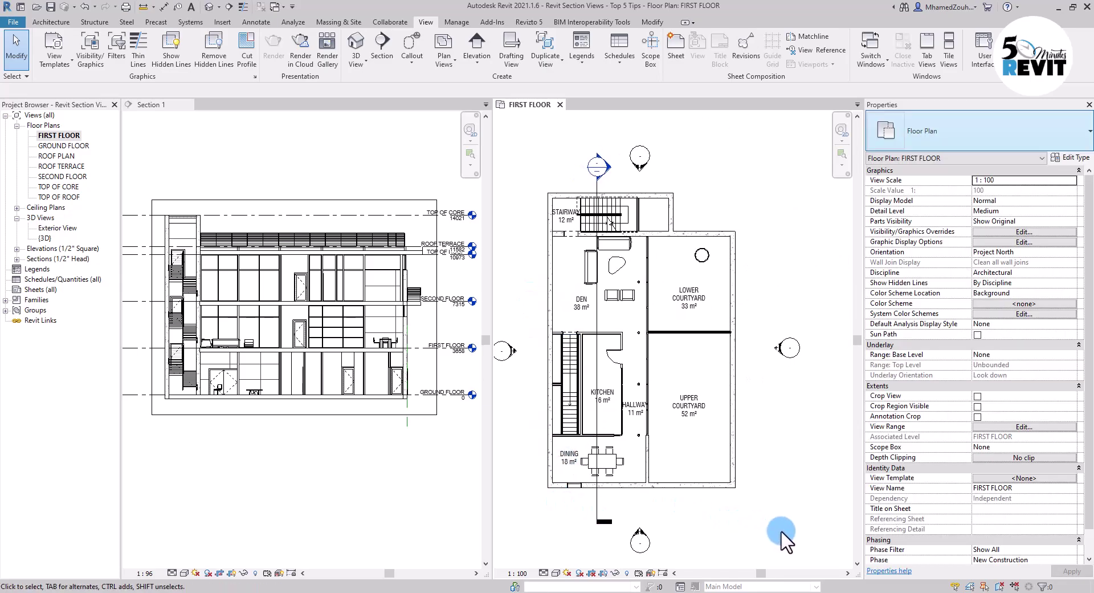
Step: Shorten the section's view depth in the plan and set its Far Clip Offset to 3000
left_click(597, 319)
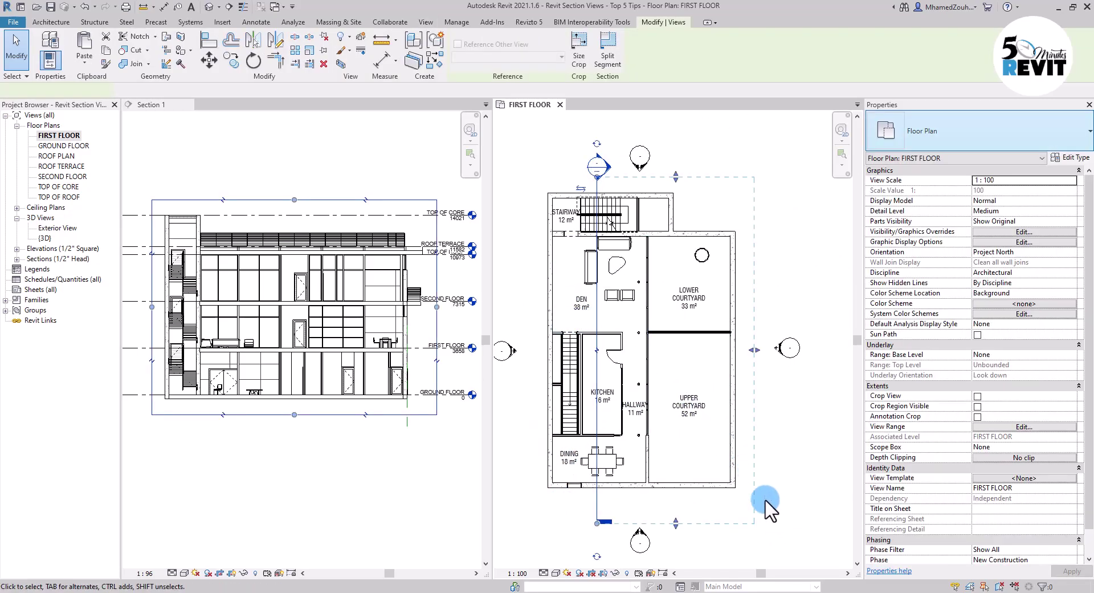
middle_click_drag(788, 523, 771, 515)
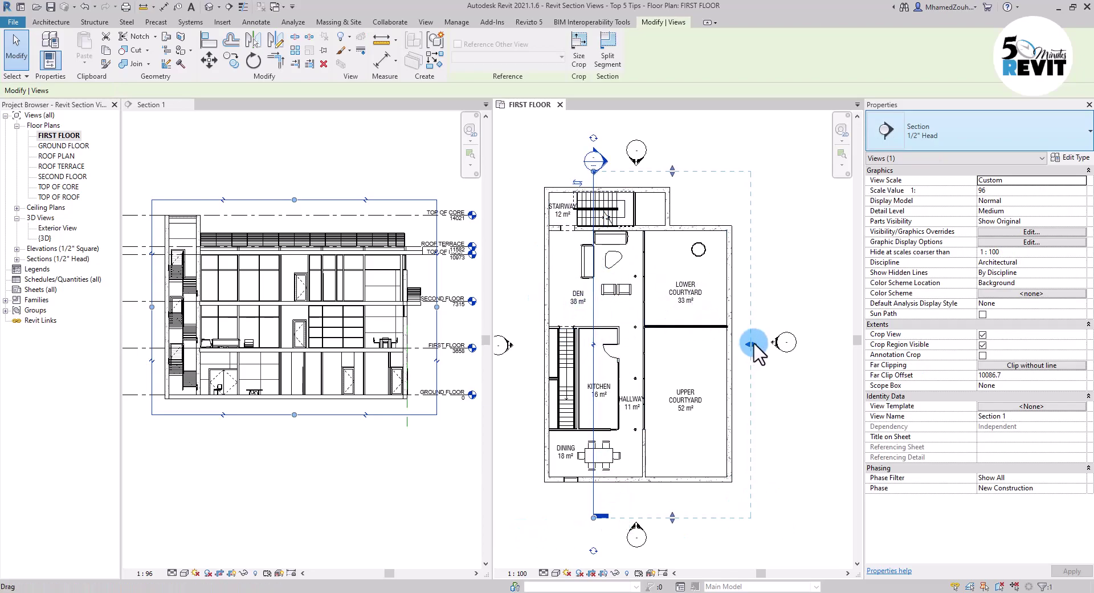
left_click_drag(749, 344, 677, 344)
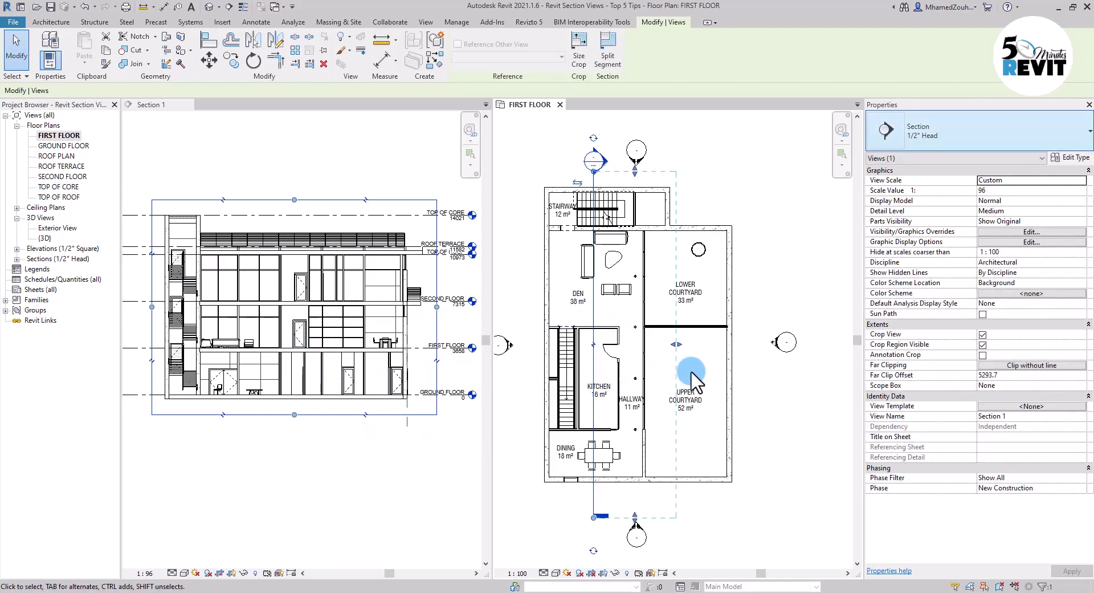
left_click(1003, 374)
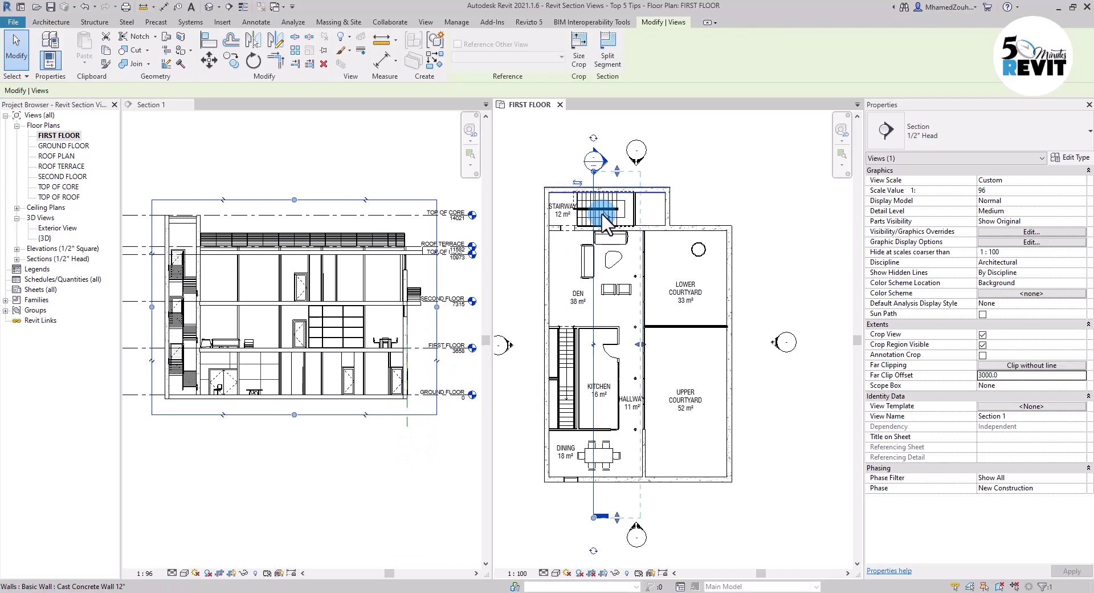
Step: Narrow the section's crop extents from both ends, cutting off the stairway in plan and the dining side in the section view
left_click_drag(620, 173, 618, 237)
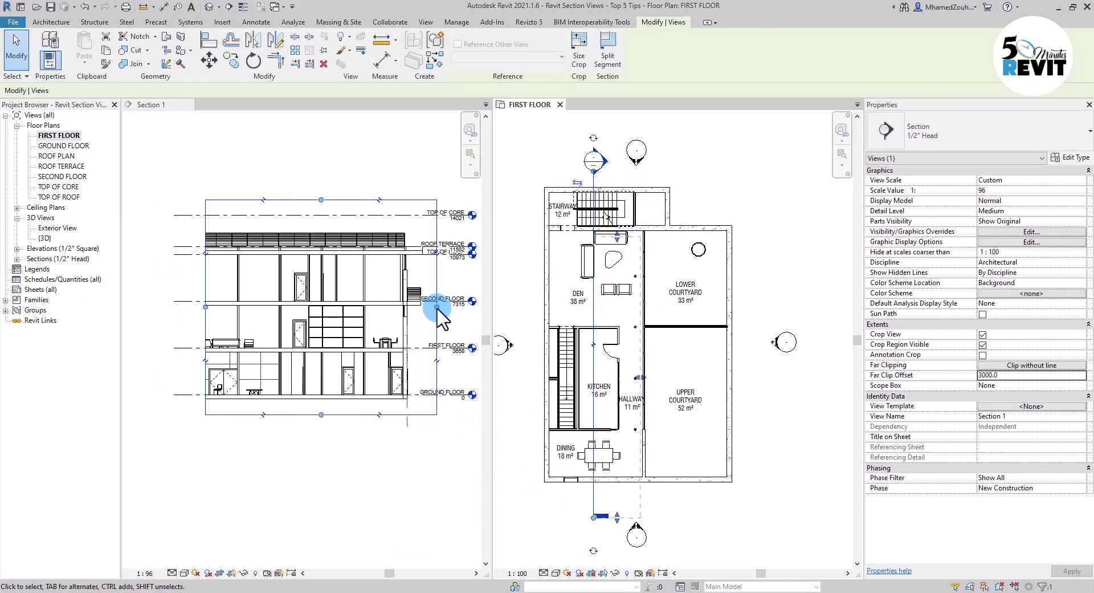
left_click(438, 308)
left_click_drag(437, 307, 385, 308)
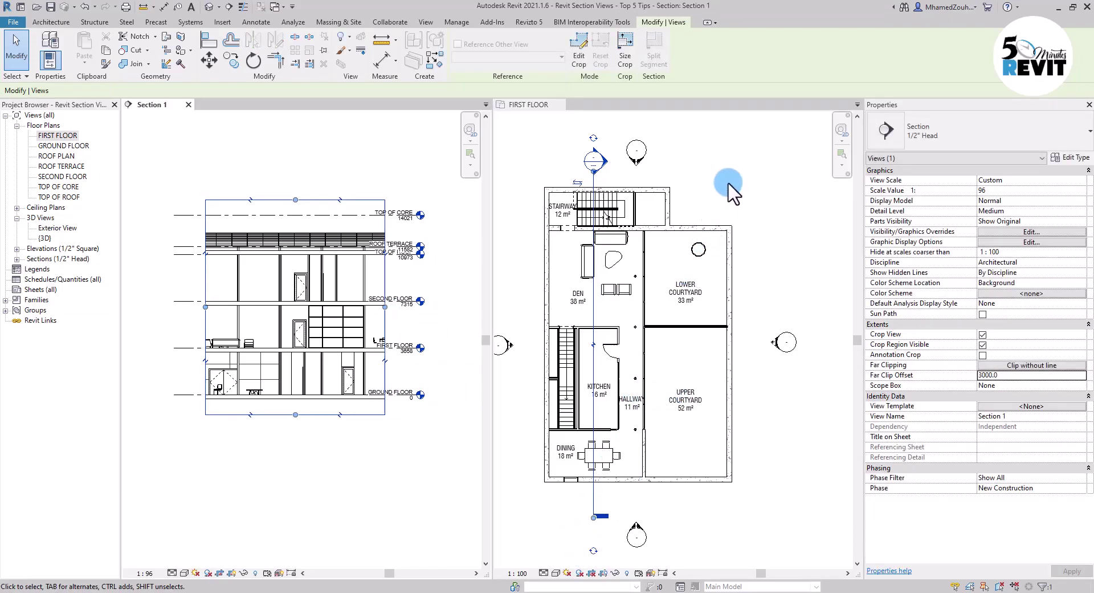
Step: Extend the section's crop extents in the plan beyond the outer walls at the stairway and dining room ends
left_click(593, 313)
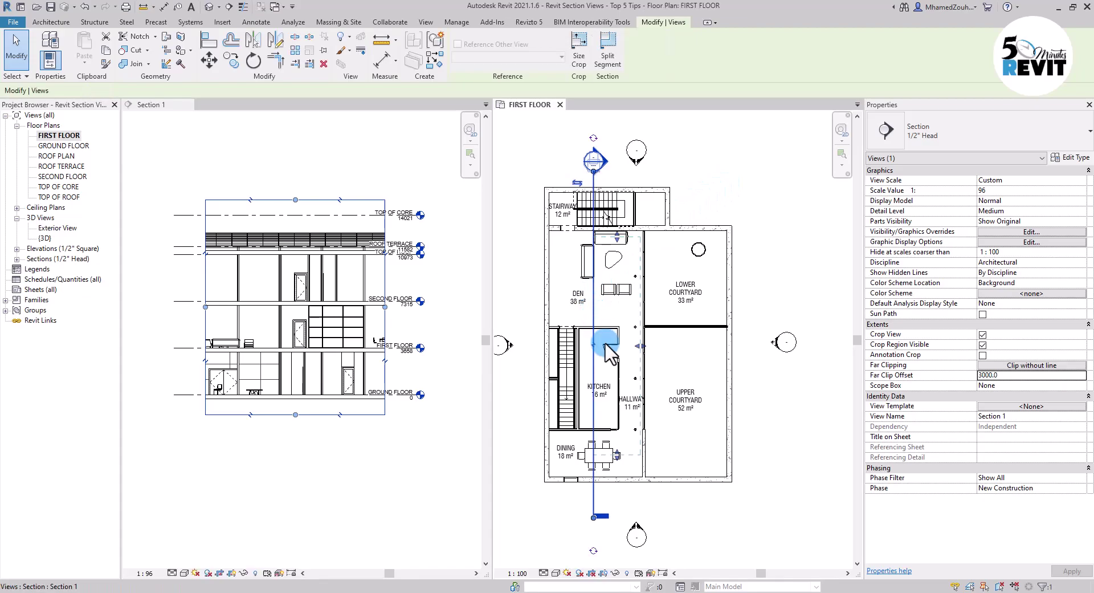
left_click_drag(616, 234, 614, 175)
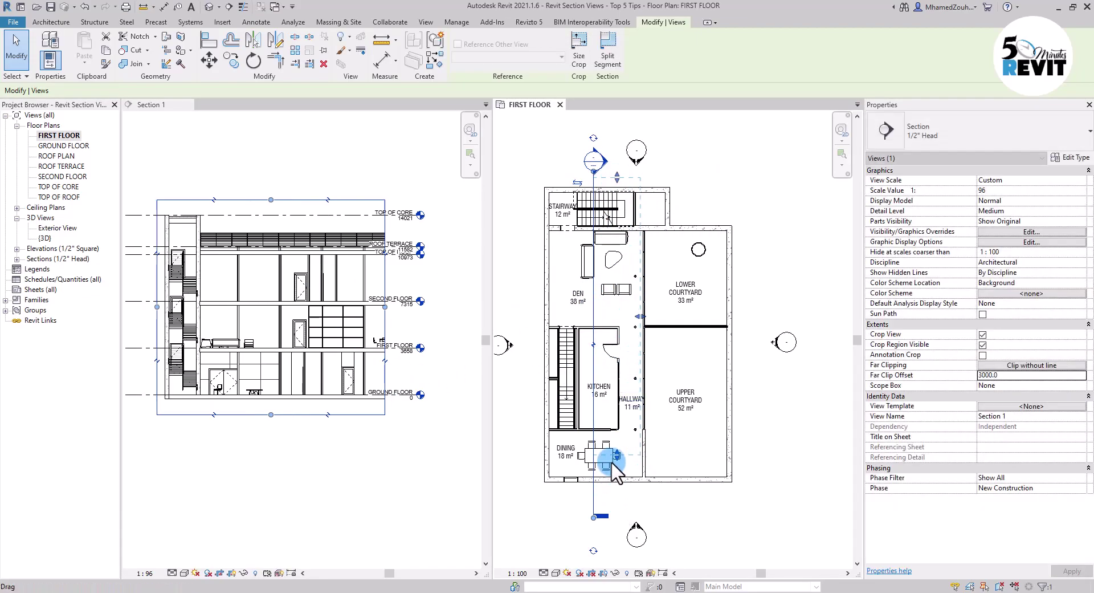
left_click_drag(622, 492, 623, 493)
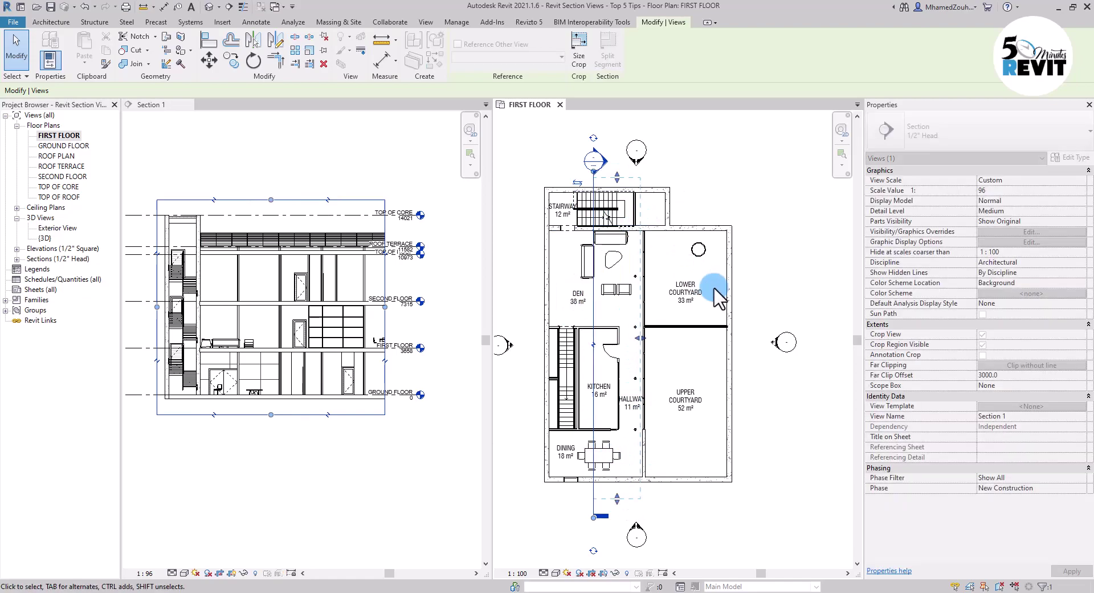
Step: Cycle the section line's tail symbol so that the dining room end shows a section head
scroll(567, 172, "up", 2)
scroll(608, 212, "up", 2)
middle_click_drag(614, 218, 617, 345)
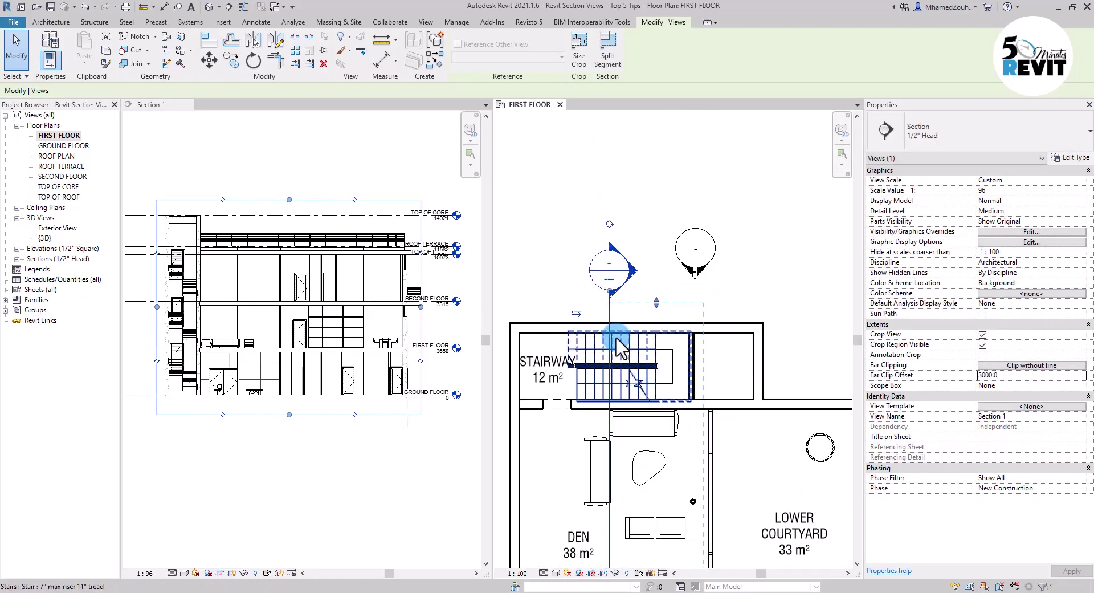
scroll(581, 321, "down", 5)
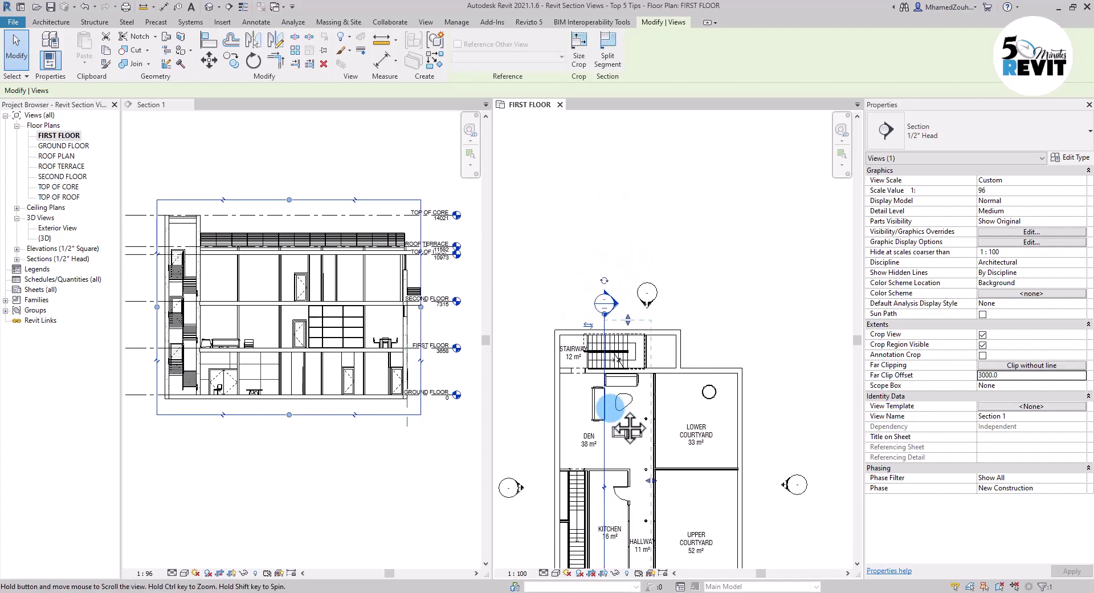
scroll(587, 188, "up", 2)
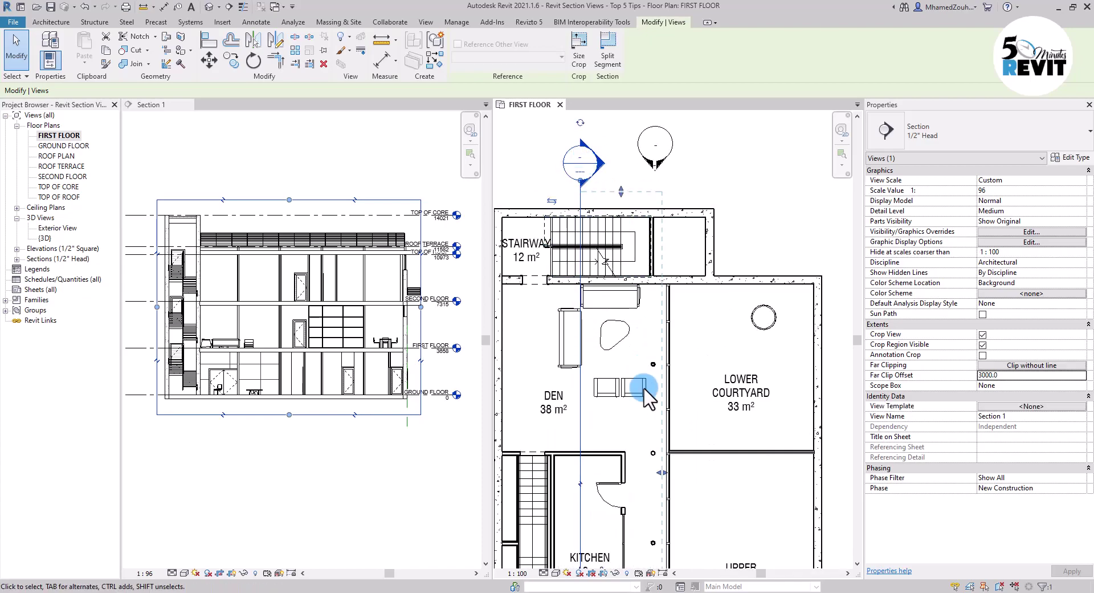
scroll(600, 144, "down", 4)
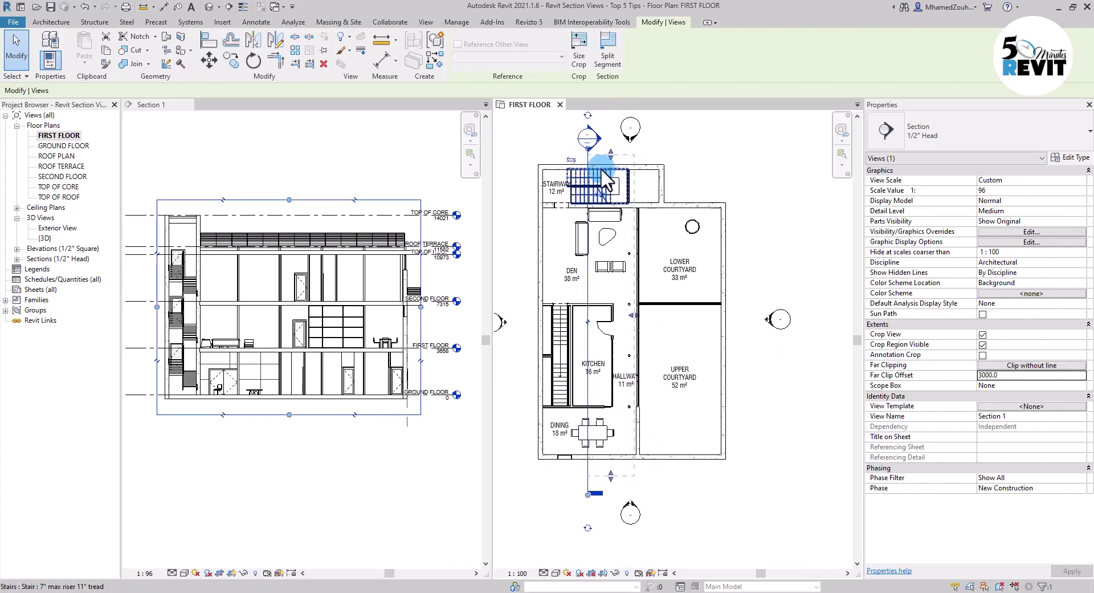
middle_click_drag(561, 192, 575, 298)
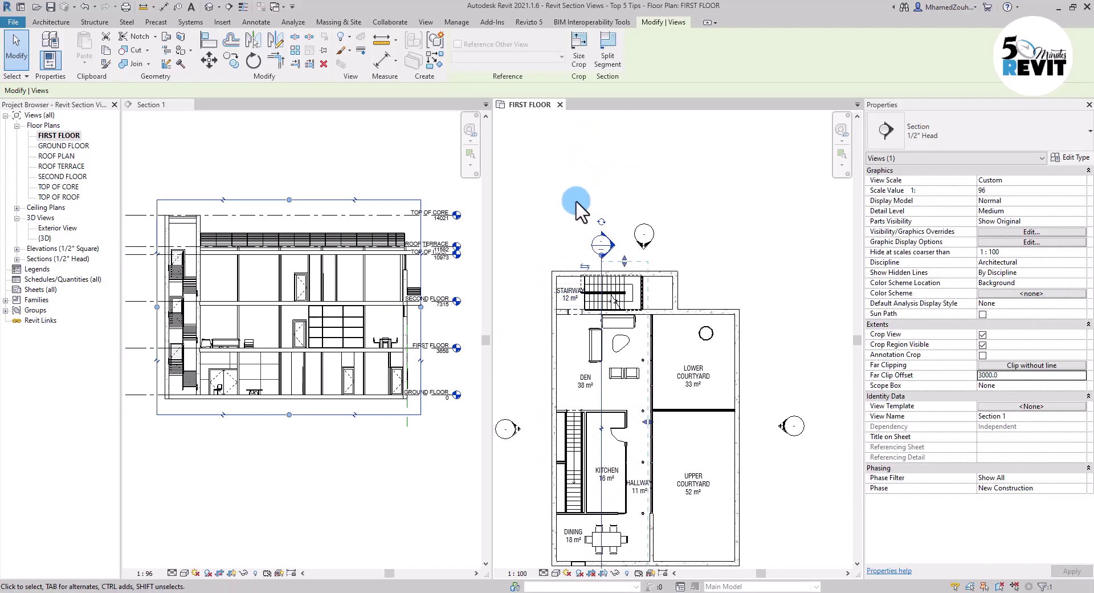
middle_click_drag(612, 440, 605, 258)
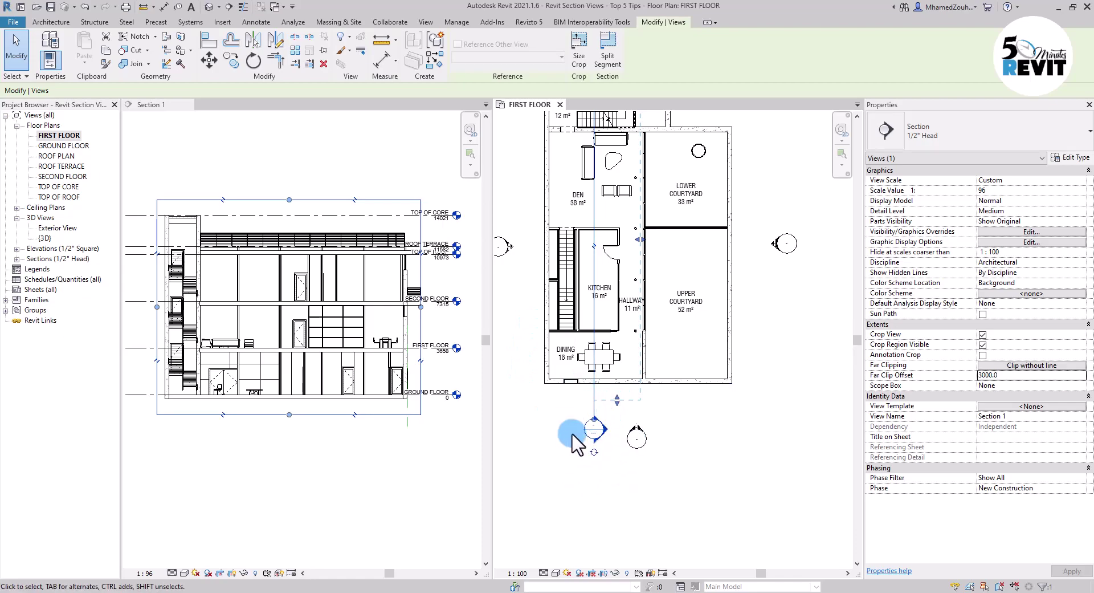
scroll(571, 430, "down", 2)
scroll(621, 218, "up", 2)
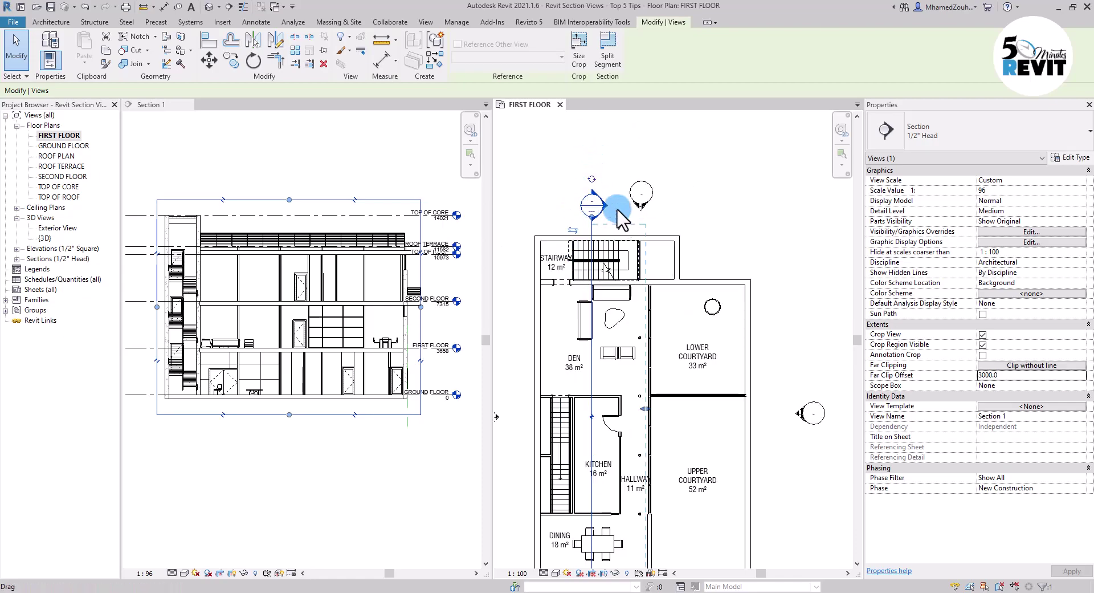
Step: Cycle the section line's head symbol at the stairway end to a tail mark
left_click(592, 179)
scroll(596, 242, "down", 2)
scroll(573, 259, "up", 2)
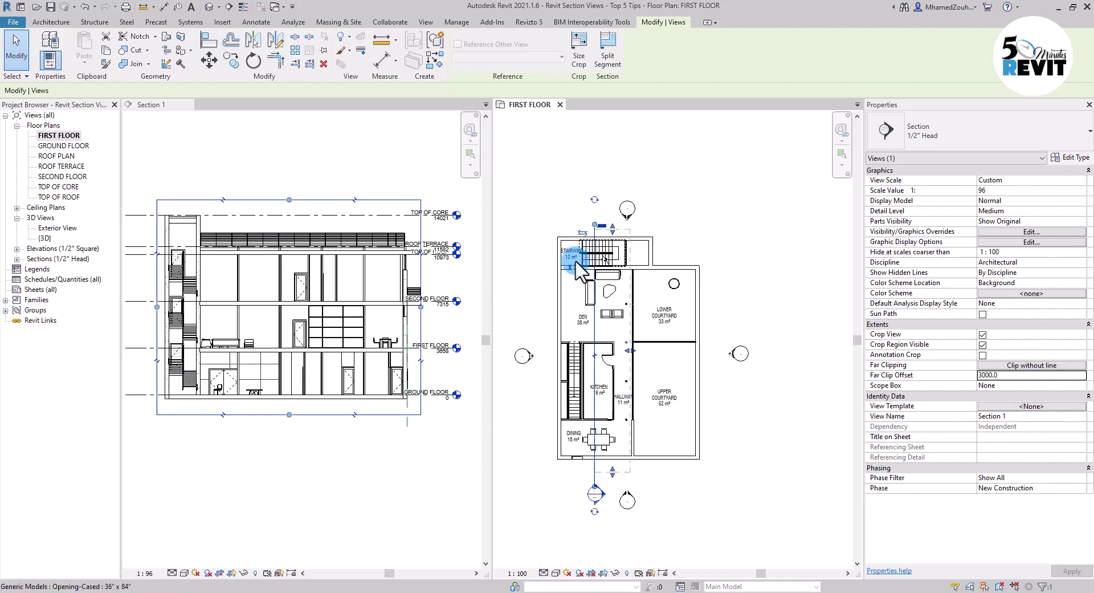
Step: Restore the section line's symbols, with the tail mark at the dining room end and the head at the stairway end
mouse_move(658, 405)
middle_mouse_down()
mouse_move(620, 271)
mouse_move(634, 231)
middle_mouse_up()
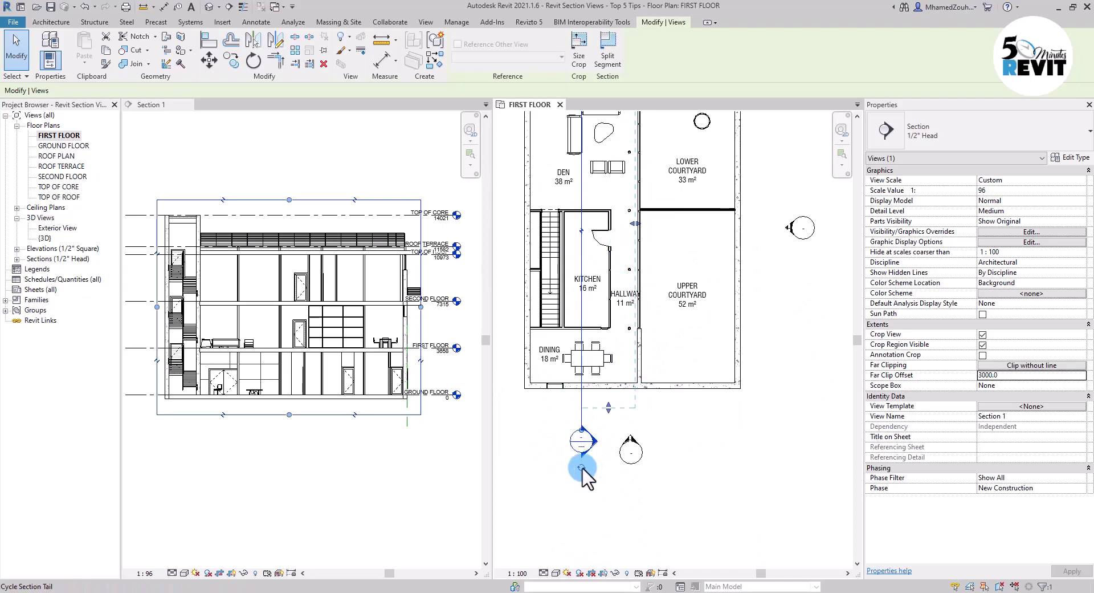
left_click(605, 486)
middle_click_drag(602, 182, 620, 403)
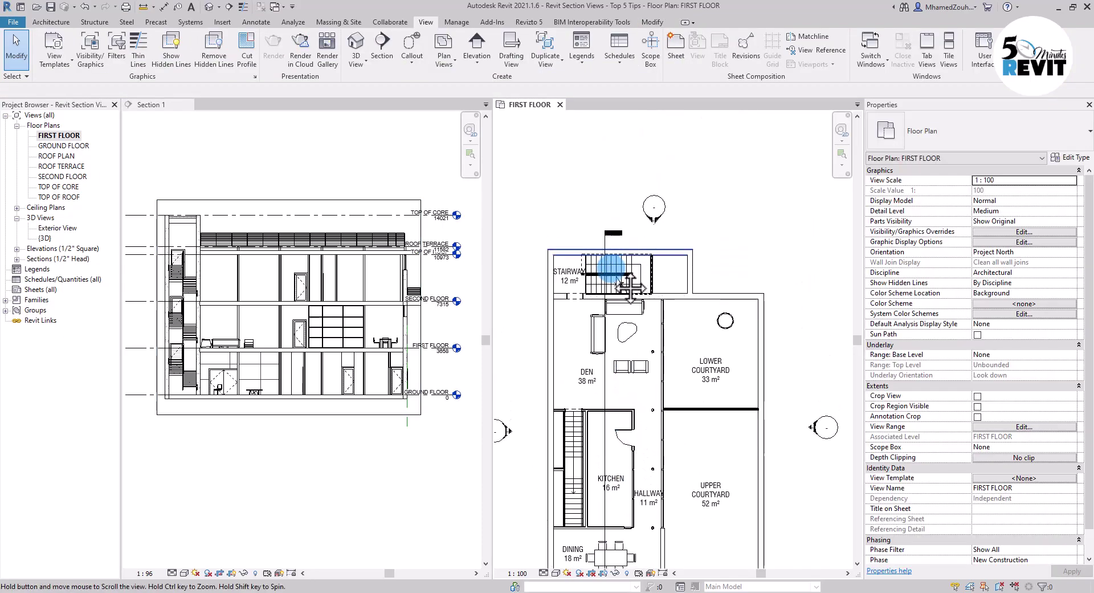
left_click(600, 257)
left_click(598, 216)
left_click(599, 216)
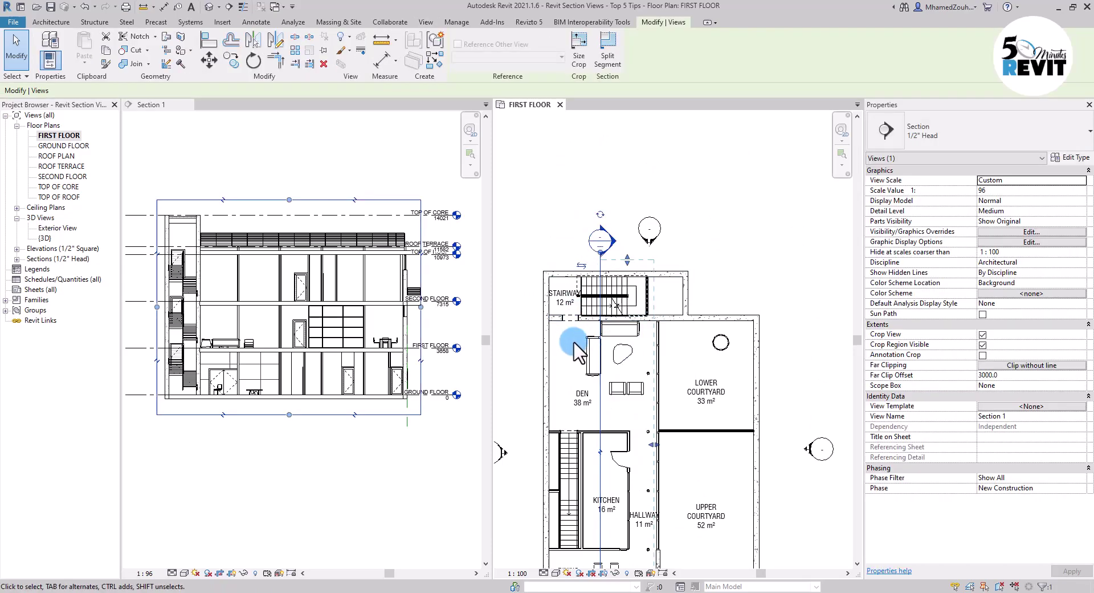
scroll(607, 295, "down", 3)
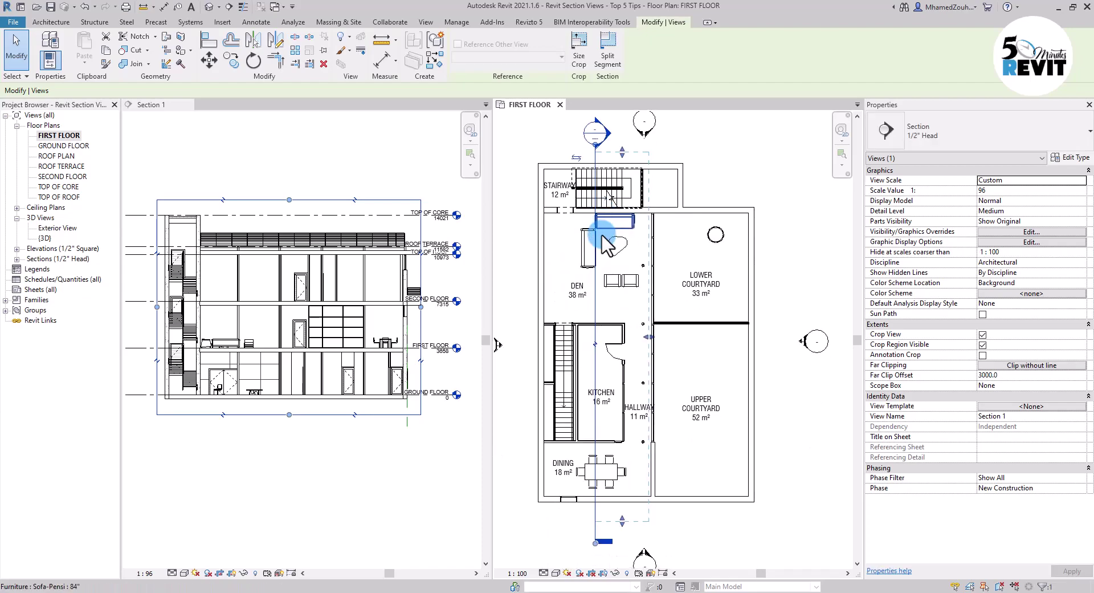
scroll(587, 251, "up", 3)
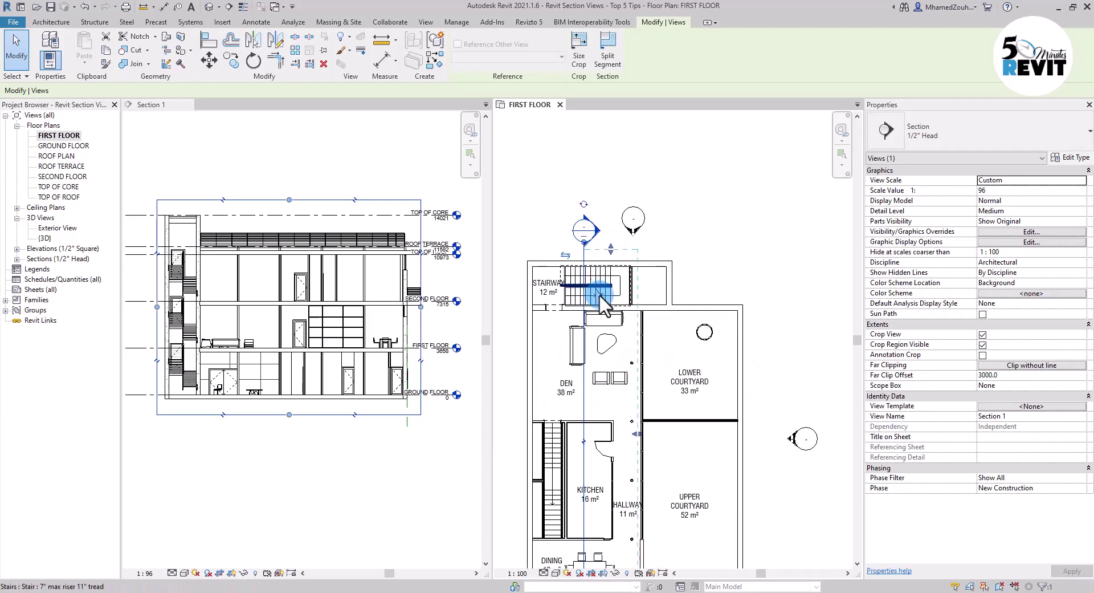
Step: Flip the section in the first floor plan so that it looks away from the courtyards
middle_click_drag(616, 387, 644, 381)
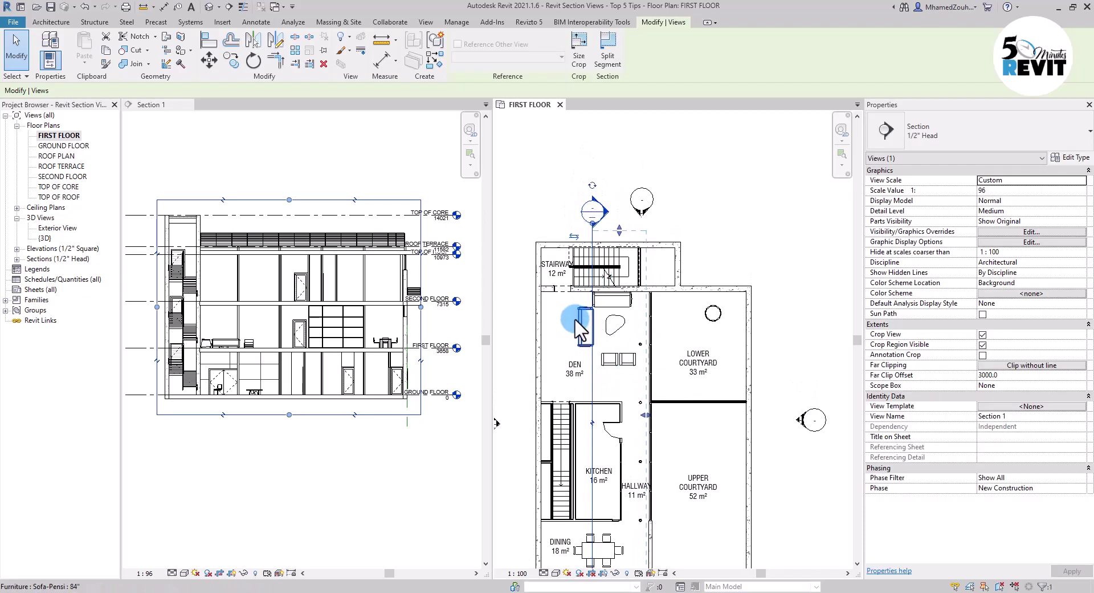
scroll(569, 248, "up", 1)
scroll(568, 242, "up", 1)
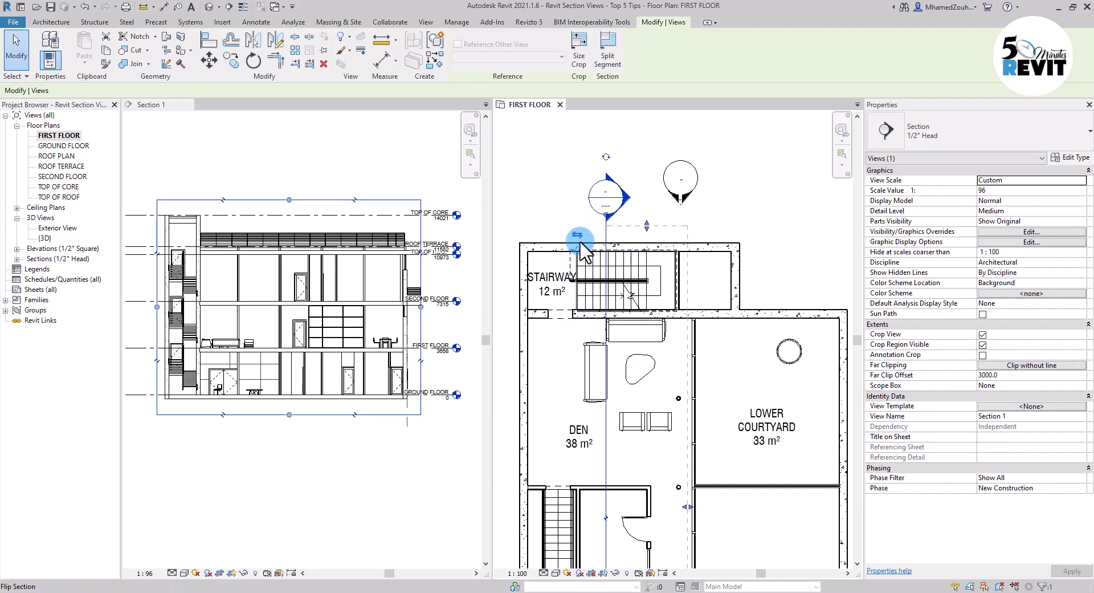
scroll(585, 236, "down", 2)
scroll(575, 245, "up", 3)
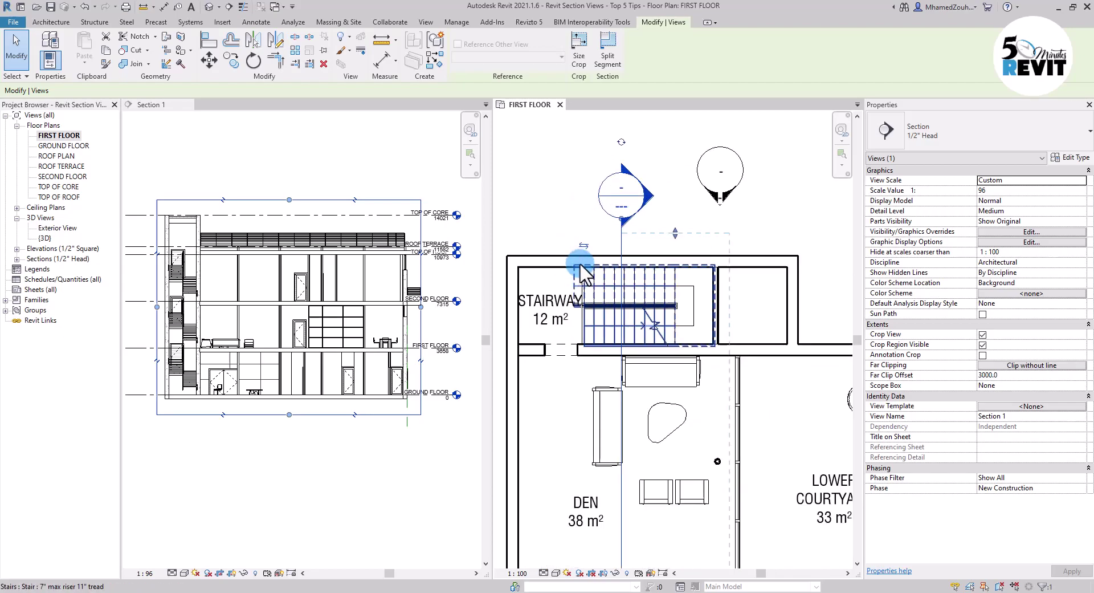
scroll(562, 292, "down", 3)
left_click(575, 267)
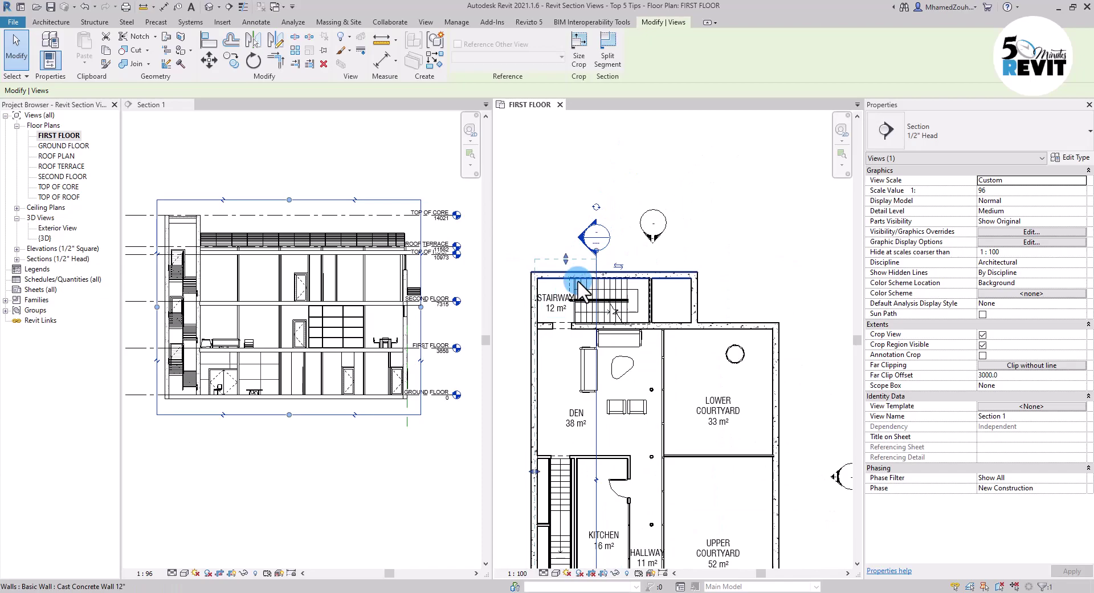
middle_click_drag(618, 353, 606, 233)
left_click(430, 359)
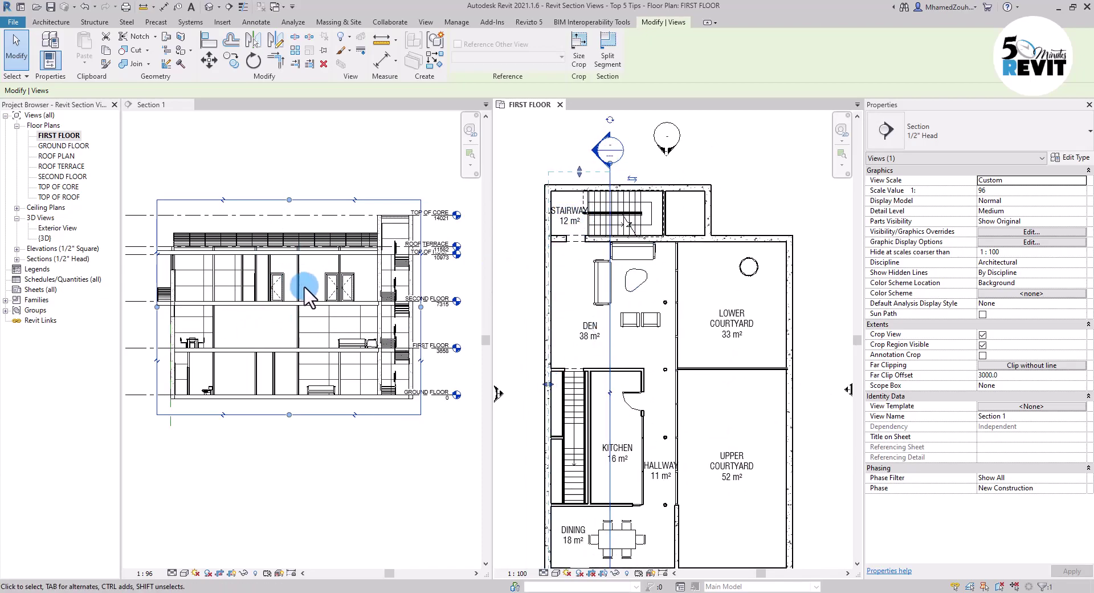
Step: Pull the section's far clip boundary closer to the section line on the staircase side, to an offset of about 2565
middle_click_drag(560, 379, 567, 294)
scroll(565, 317, "down", 2)
mouse_move(559, 311)
left_mouse_down()
mouse_move(538, 312)
mouse_move(553, 312)
left_mouse_up()
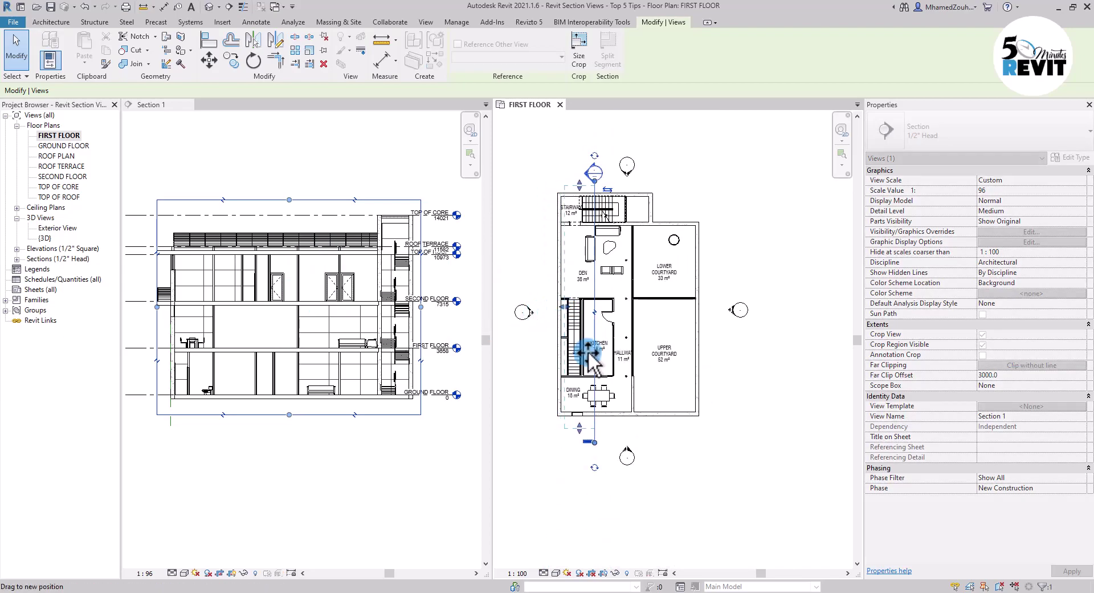
scroll(611, 372, "up", 5)
middle_click_drag(640, 344, 678, 415)
scroll(649, 315, "down", 3)
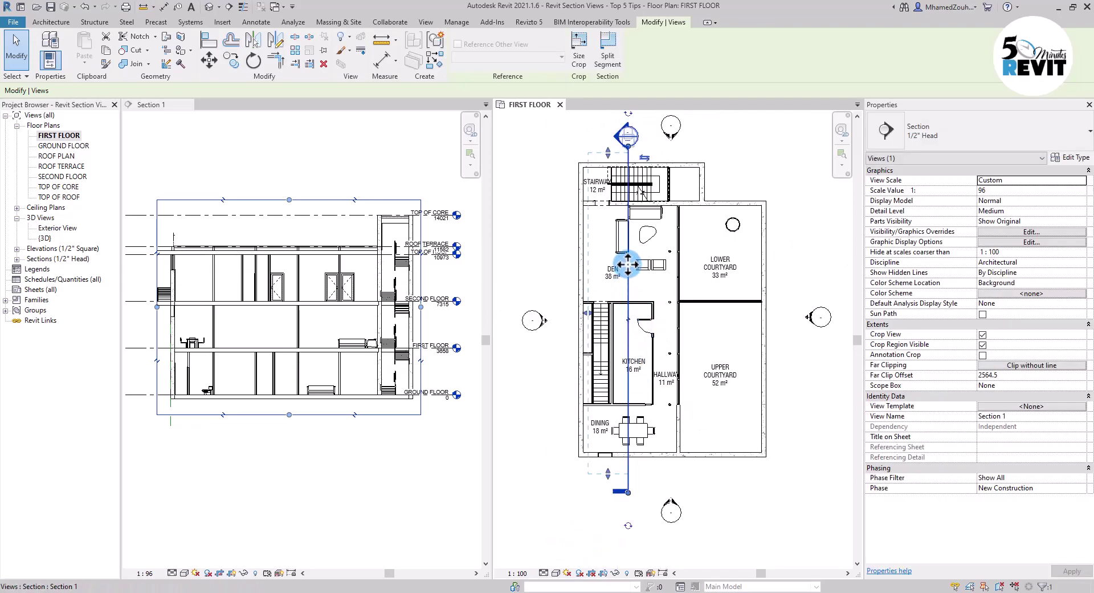
Step: Break the section line in the plan with a gap across the den and kitchen
scroll(632, 338, "up", 4)
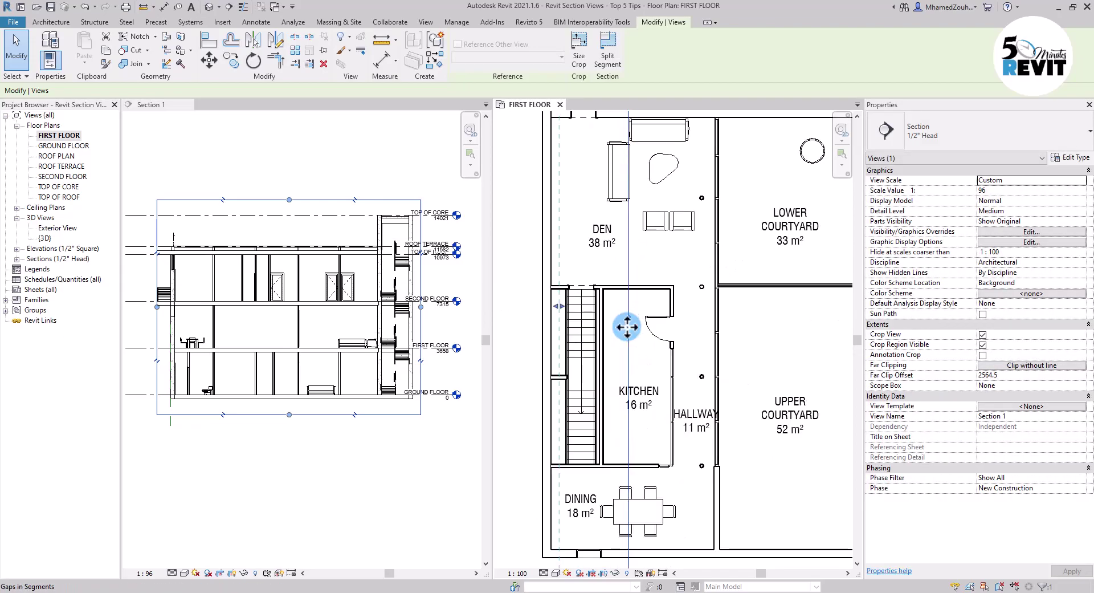
scroll(630, 336, "down", 1)
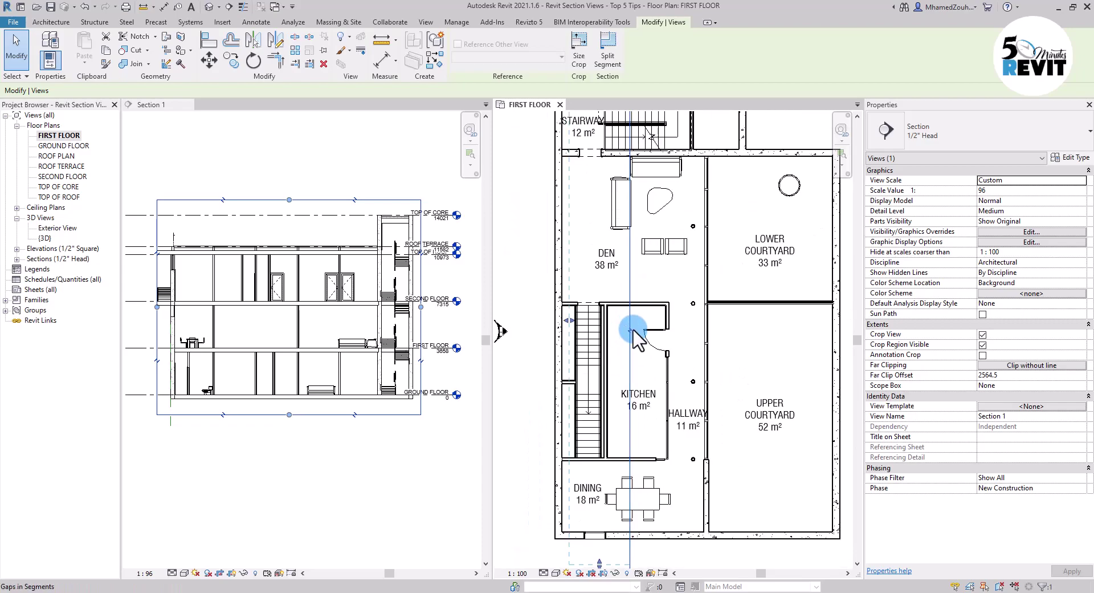
left_click(630, 336)
scroll(636, 392, "down", 5)
scroll(637, 354, "up", 3)
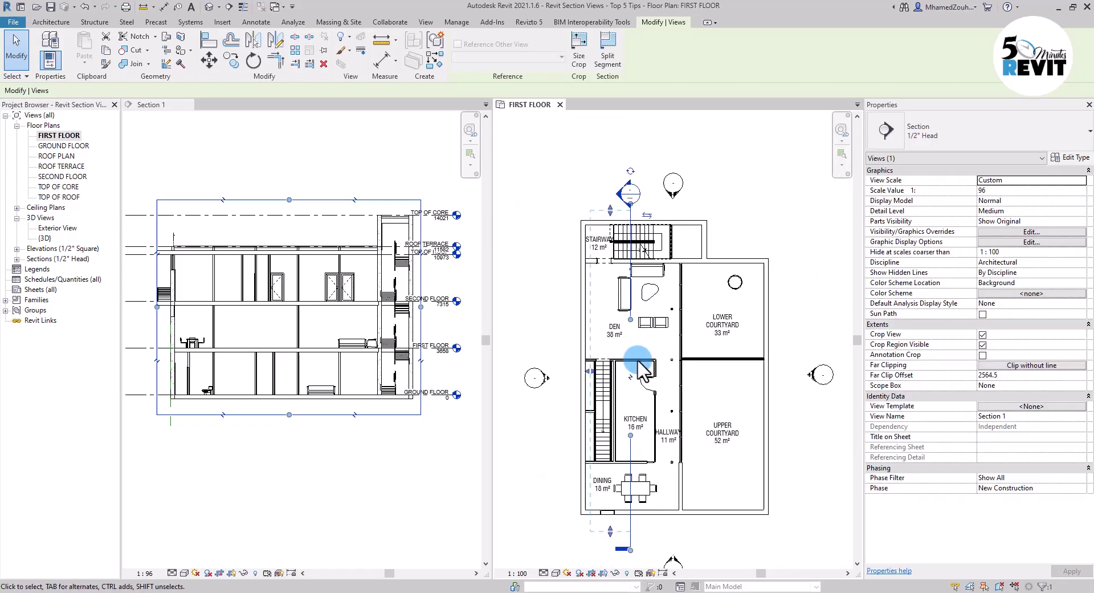
Step: Shorten the section line's head and tail segments so that each ends near the building's outer wall
middle_click_drag(637, 368, 626, 301)
left_click_drag(620, 293, 620, 227)
middle_click_drag(616, 178, 624, 306)
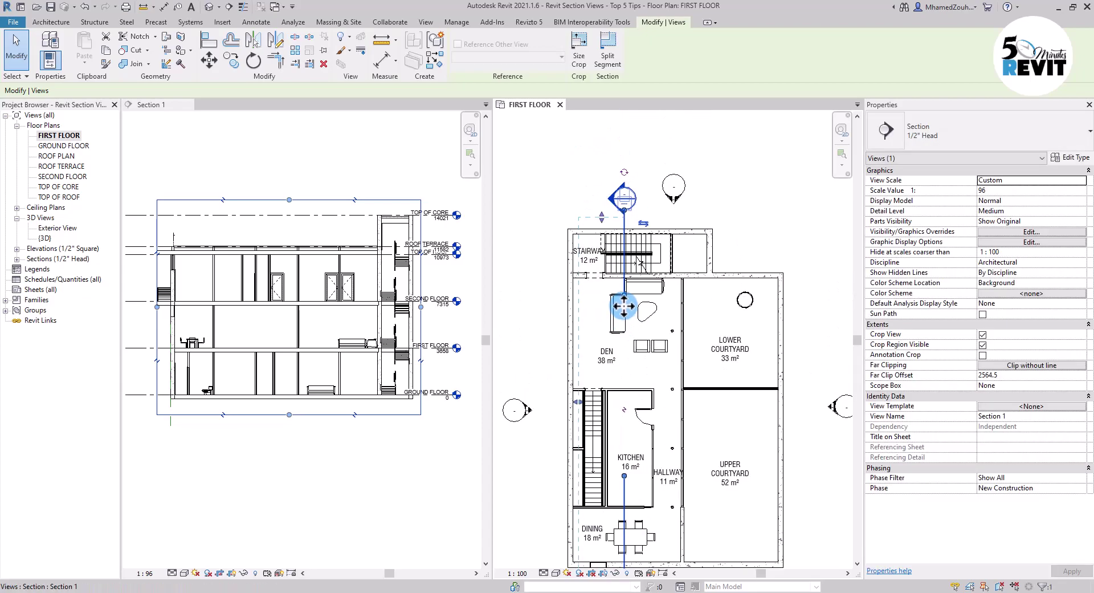
left_click_drag(624, 296, 624, 230)
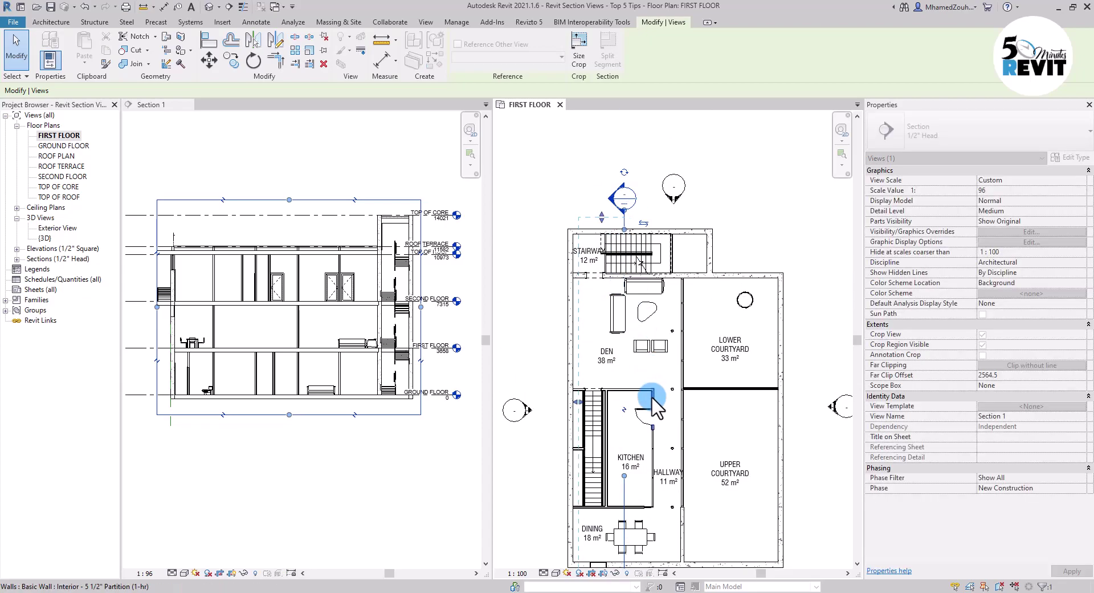
scroll(651, 389, "down", 2)
middle_click_drag(651, 383, 638, 260)
scroll(658, 279, "up", 5)
left_click_drag(619, 345, 620, 345)
left_click(625, 488)
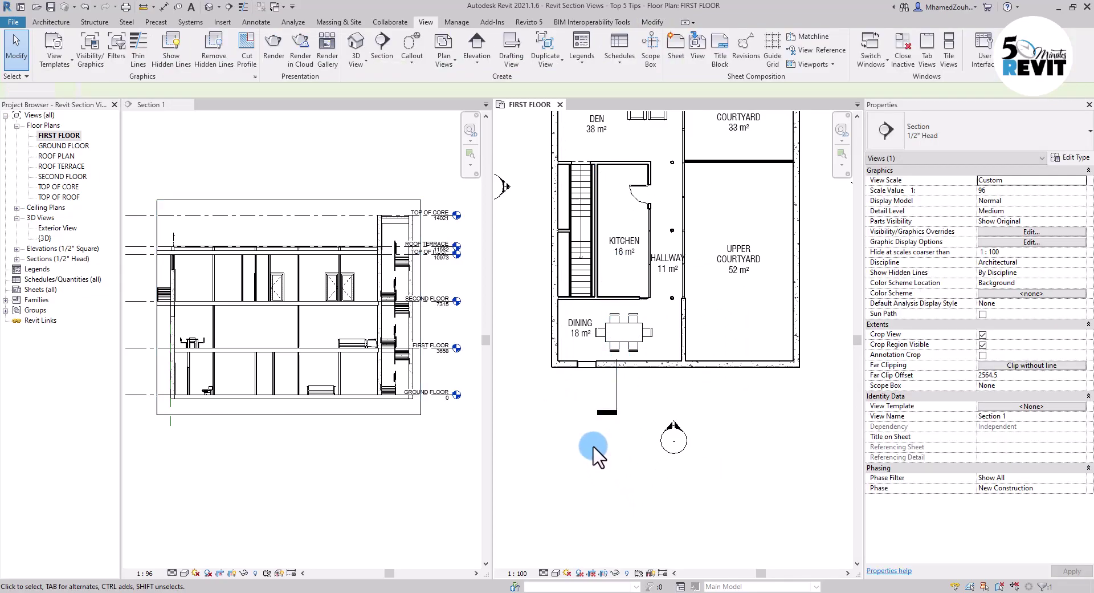
Step: Close the gap in the section line so that it runs continuously through the plan again
scroll(593, 447, "down", 2)
scroll(600, 440, "down", 2)
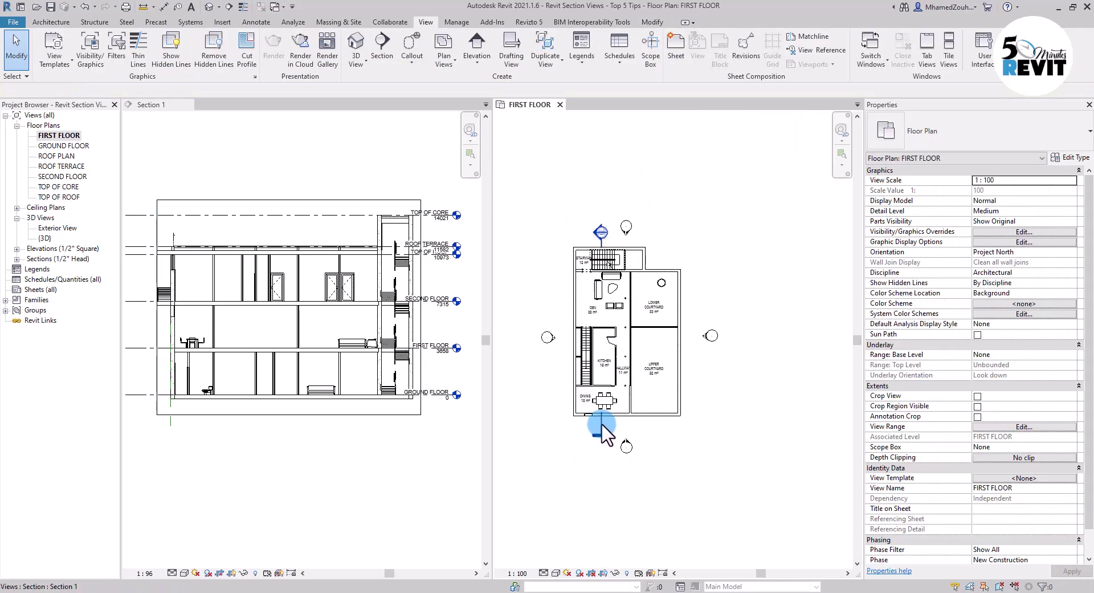
left_click(602, 425)
scroll(593, 420, "up", 4)
left_click_drag(603, 319, 604, 319)
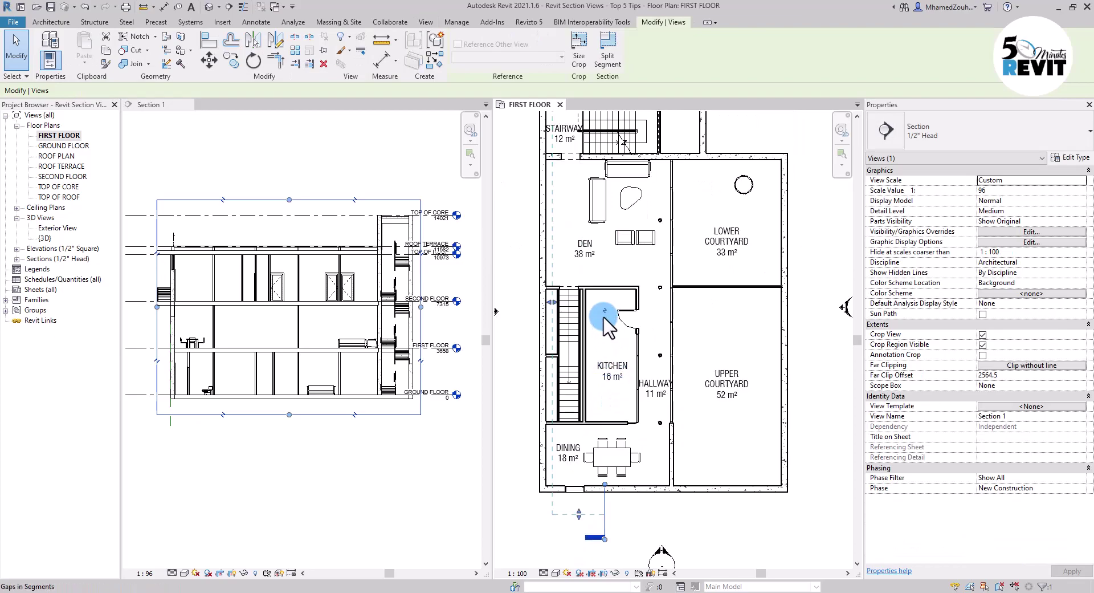
scroll(615, 428, "down", 2)
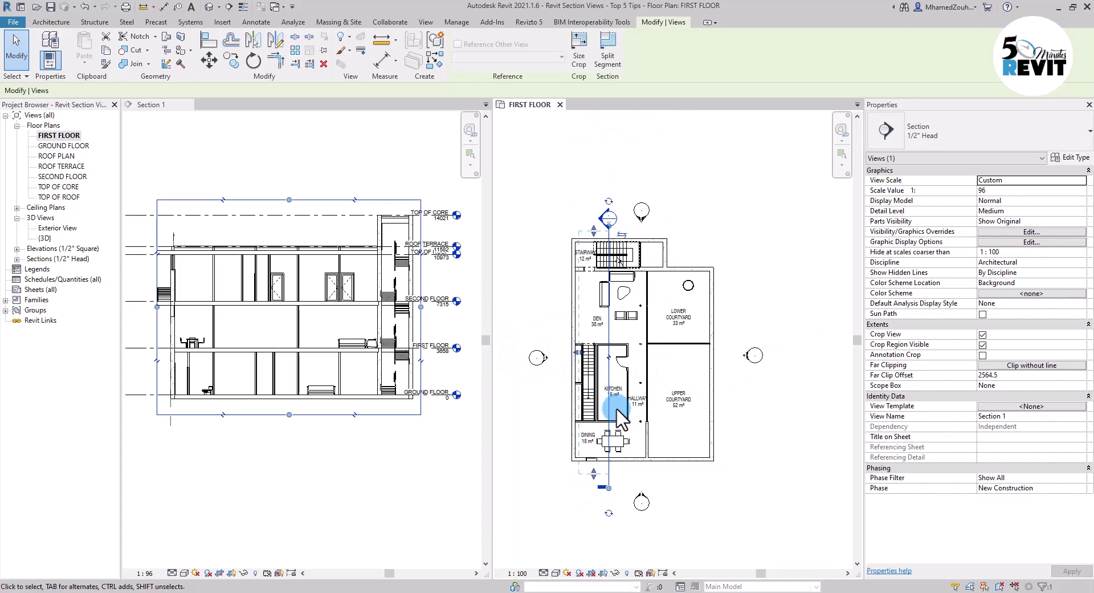
Step: Flip the section back so that it looks toward the courtyards
middle_click_drag(620, 371, 616, 337)
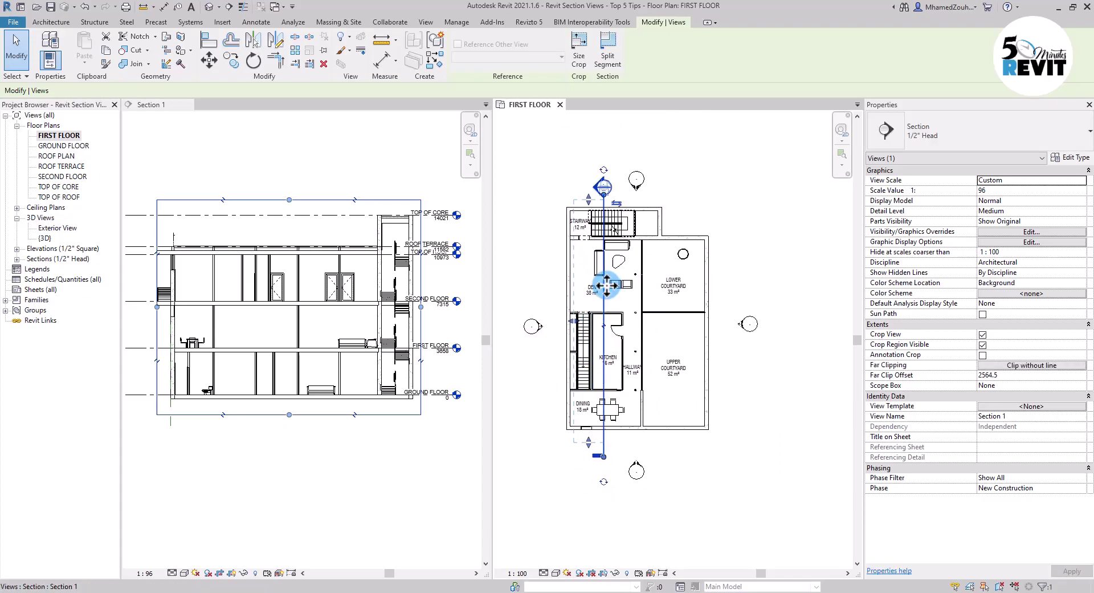
middle_click_drag(699, 374, 699, 393)
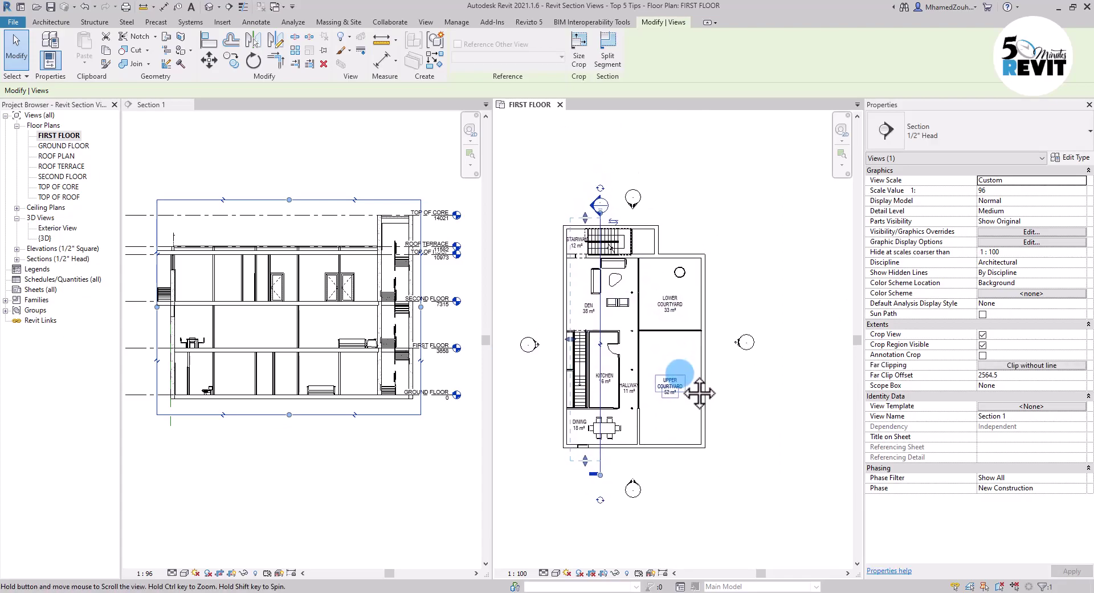
left_click(596, 321)
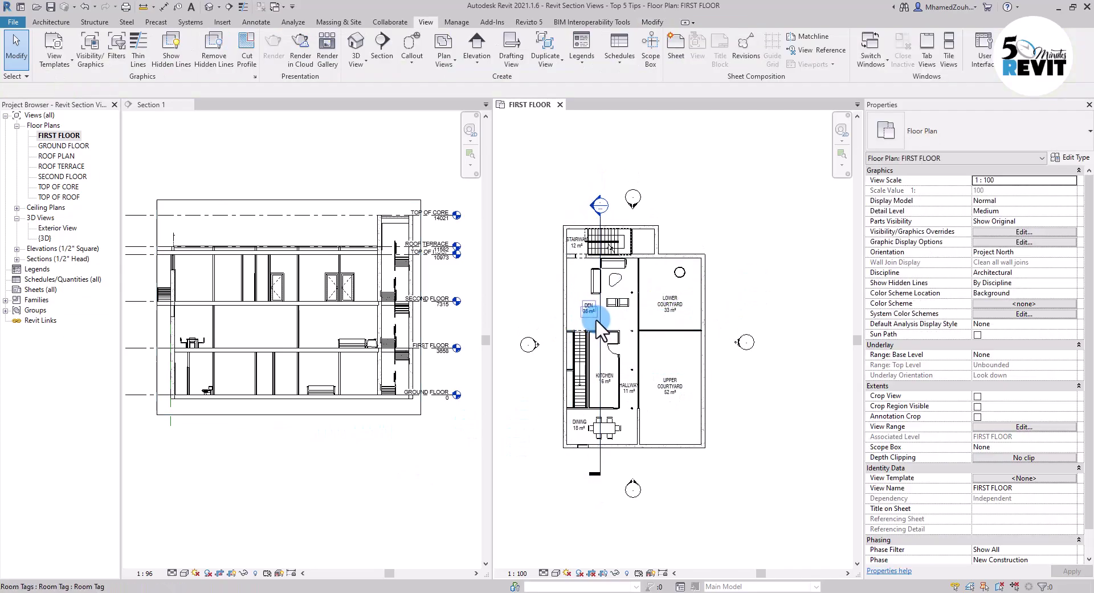
left_click(598, 235)
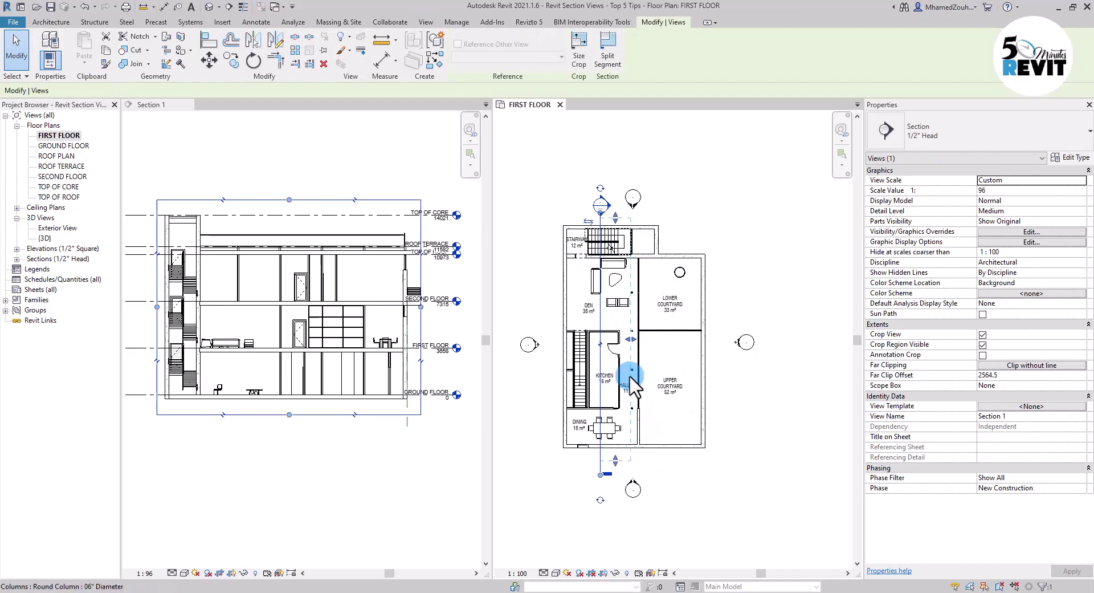
Step: Extend the section's far clip boundary into the courtyards, to an offset of about 6828
scroll(630, 376, "up", 2)
left_click_drag(631, 322, 708, 321)
scroll(690, 496, "down", 3)
middle_click_drag(687, 484, 672, 449)
scroll(683, 458, "up", 3)
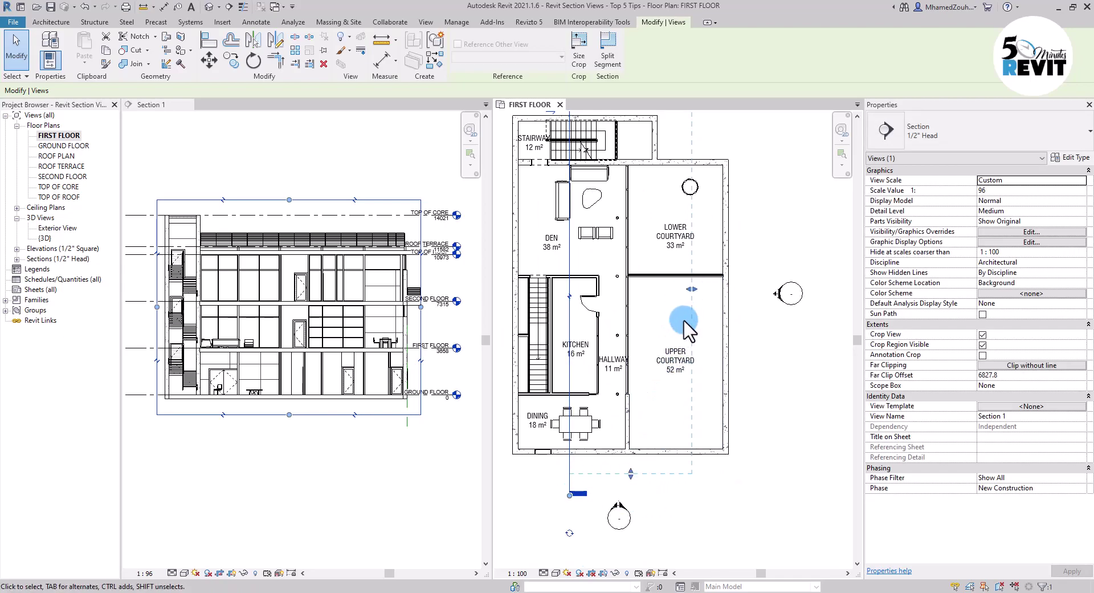
scroll(684, 319, "down", 2)
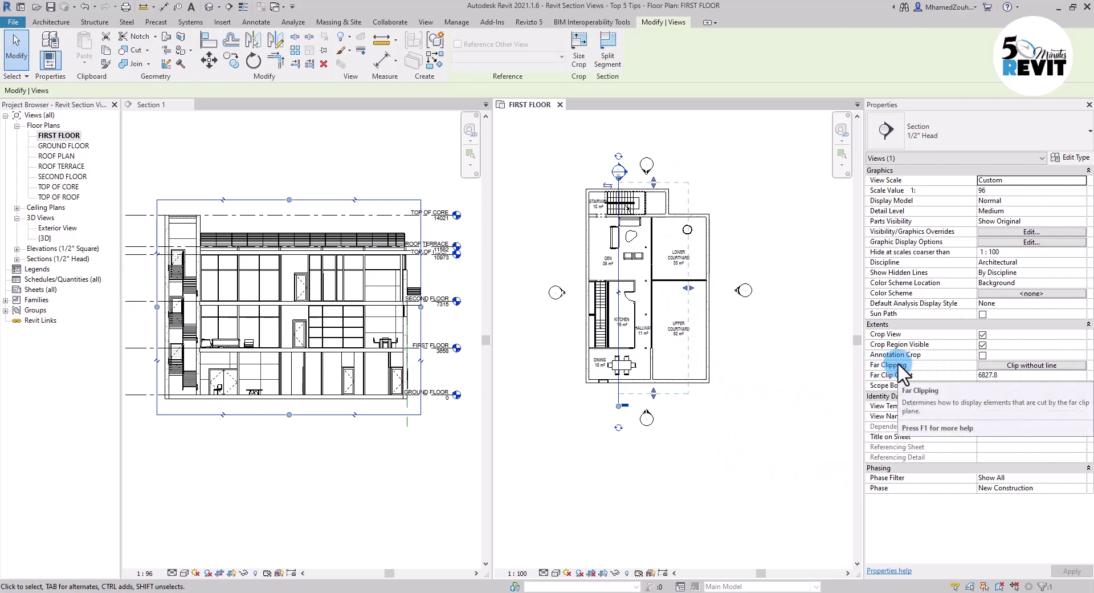
Step: Set the section's far clipping to No clip
left_click(997, 366)
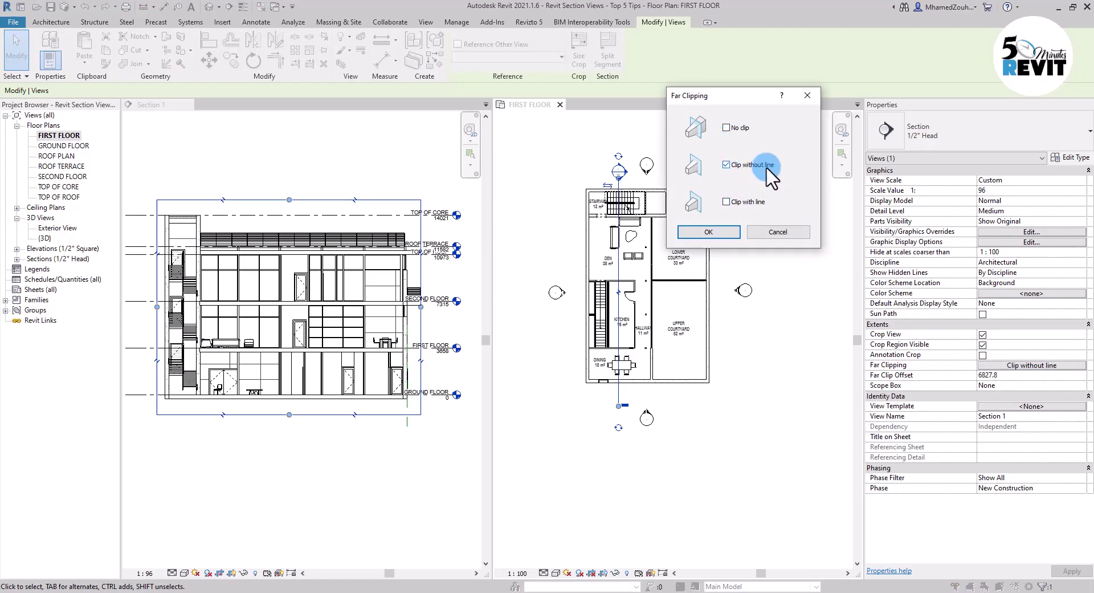
left_click_drag(741, 97, 835, 145)
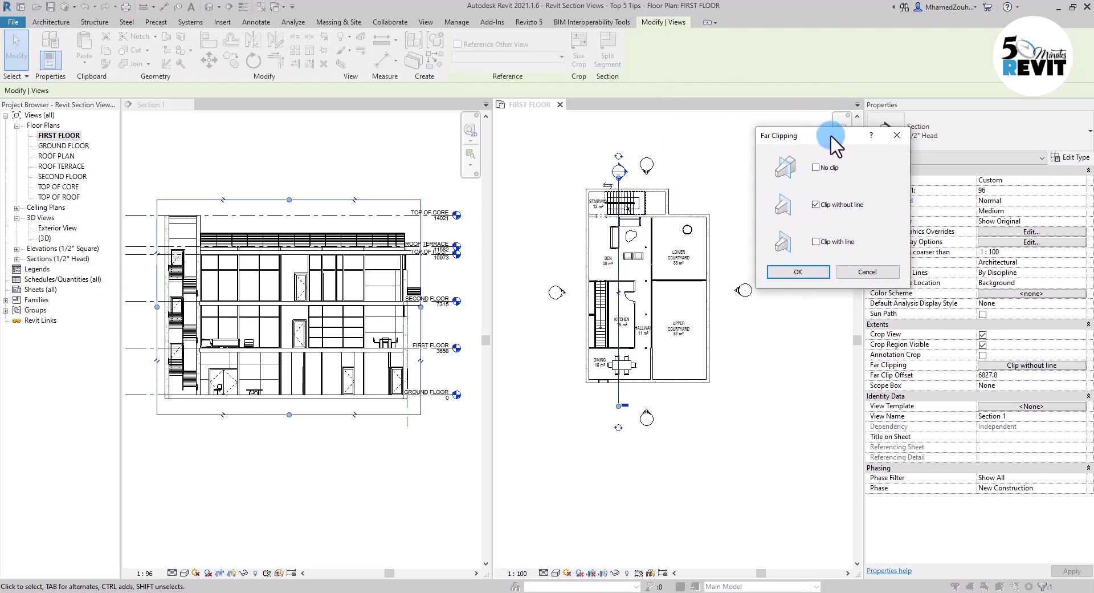
left_click(798, 272)
left_click(654, 302)
scroll(655, 303, "up", 3)
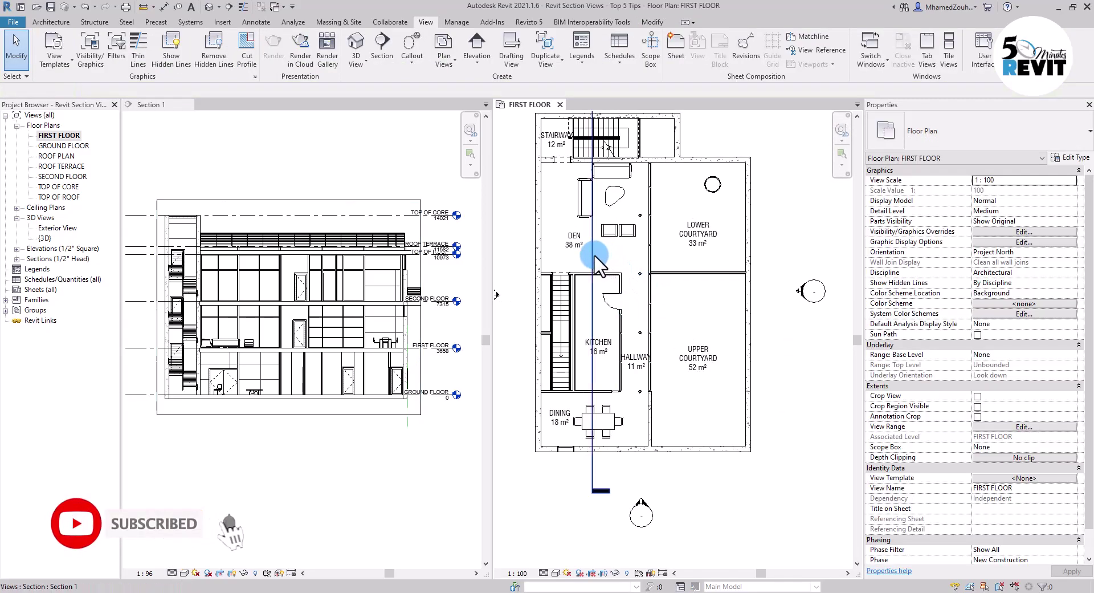
Step: Reselect the section line in the plan and set its far clipping to Clip without line
left_click(593, 258)
scroll(703, 394, "down", 3)
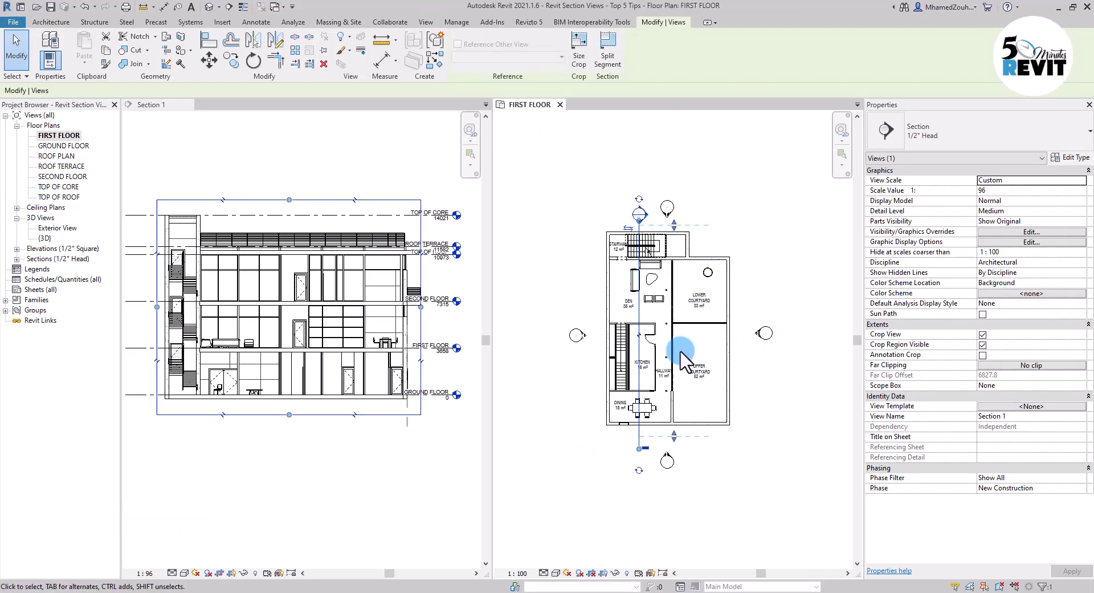
left_click(1031, 366)
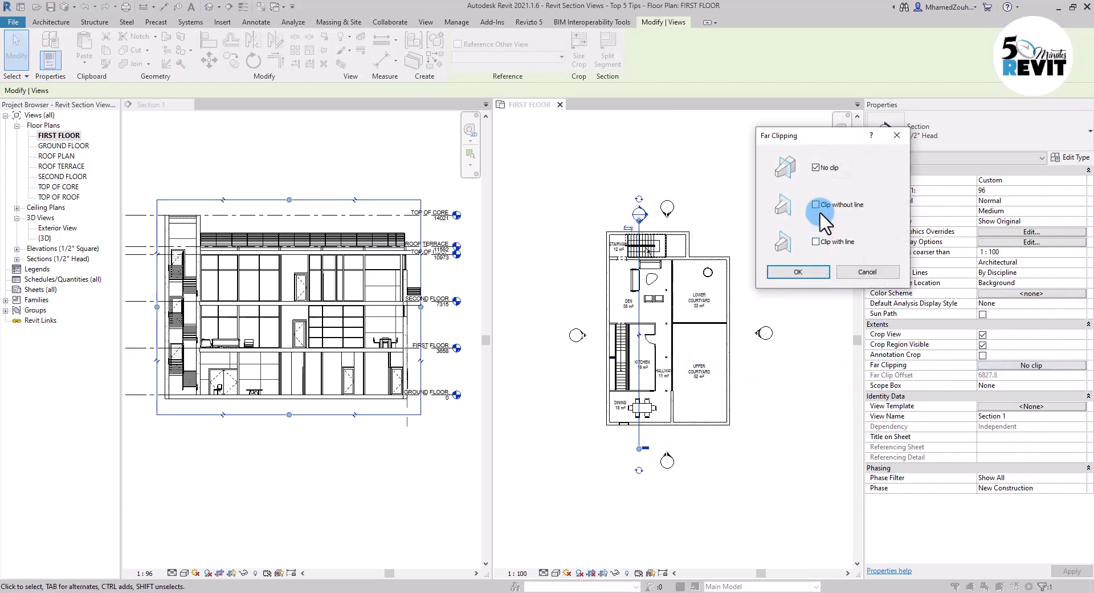
left_click(801, 274)
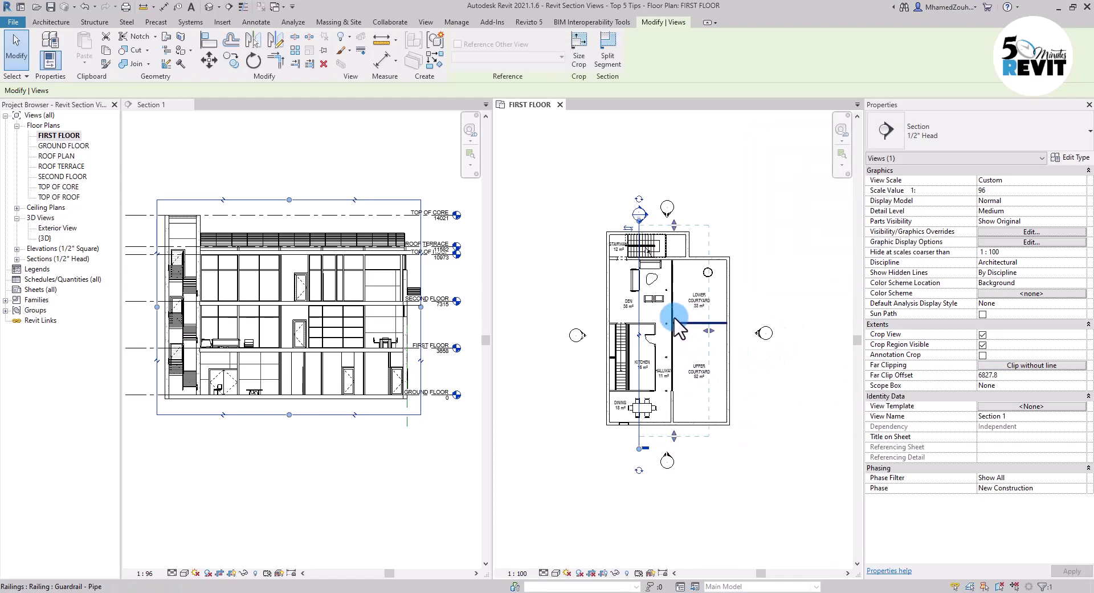
Step: Pull the section's far clip boundary back within the courtyards to an offset of about 5047, and deselect the section
left_click_drag(705, 330, 686, 331)
scroll(718, 497, "up", 1)
middle_click_drag(702, 474, 658, 518)
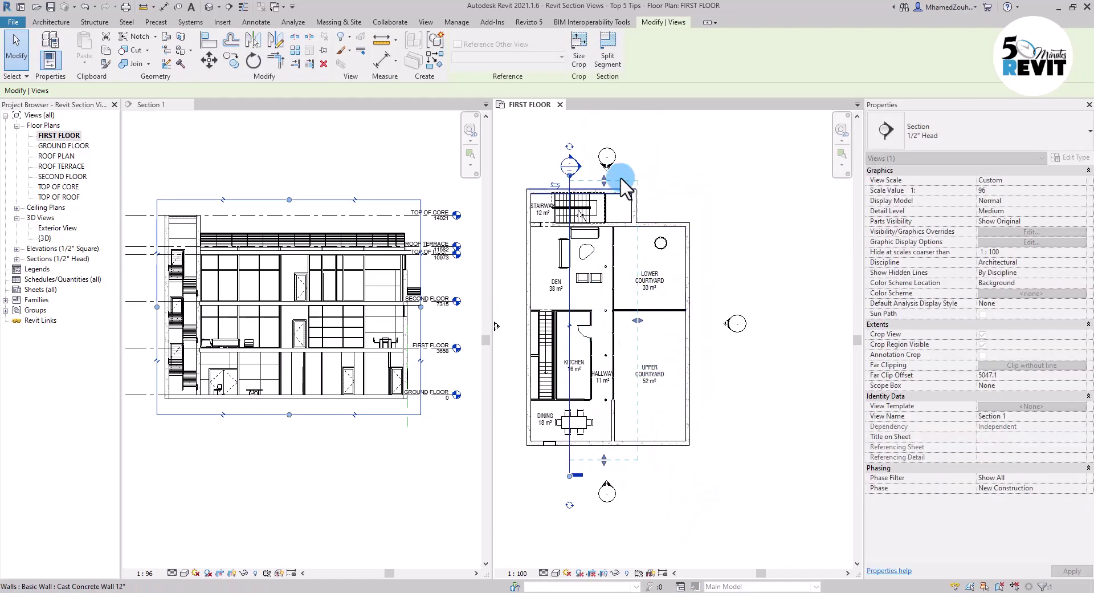
left_click(735, 492)
Step: Examine the Section 1 view up close, from the rooms to the stairway and its walls
left_click(298, 466)
scroll(299, 456, "down", 2)
scroll(297, 453, "up", 3)
scroll(268, 319, "up", 3)
scroll(266, 312, "down", 3)
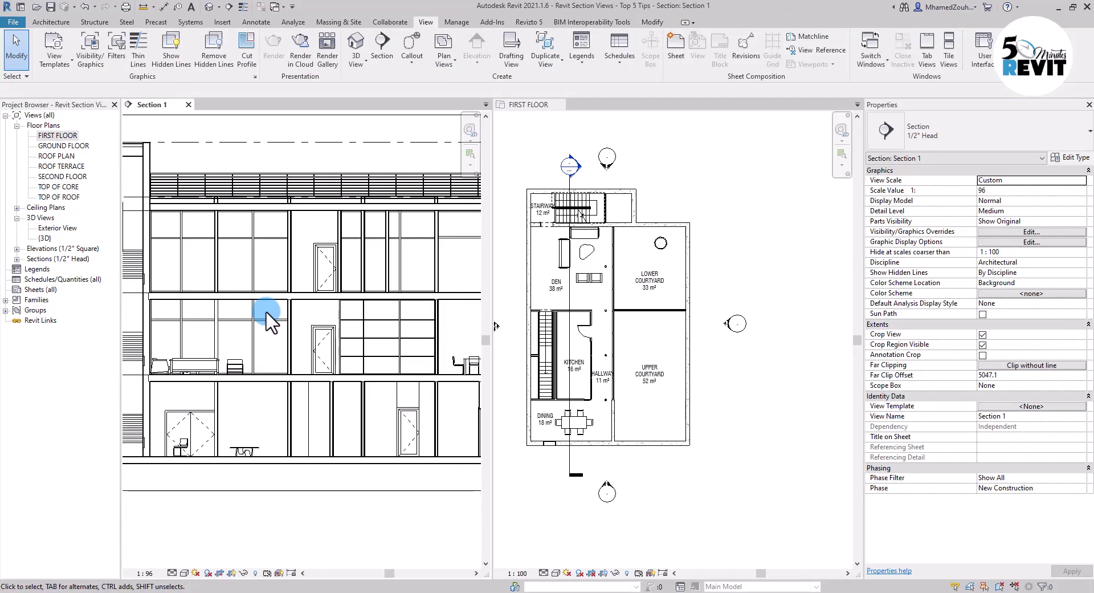
scroll(228, 302, "up", 2)
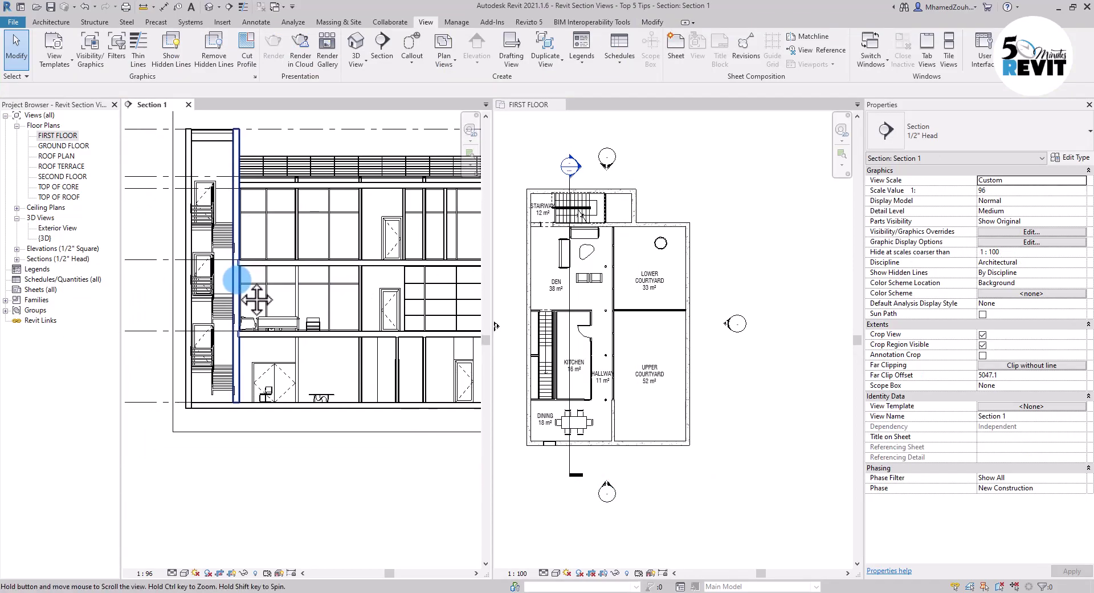
scroll(242, 310, "down", 1)
middle_click_drag(244, 310, 295, 312)
scroll(294, 312, "down", 1)
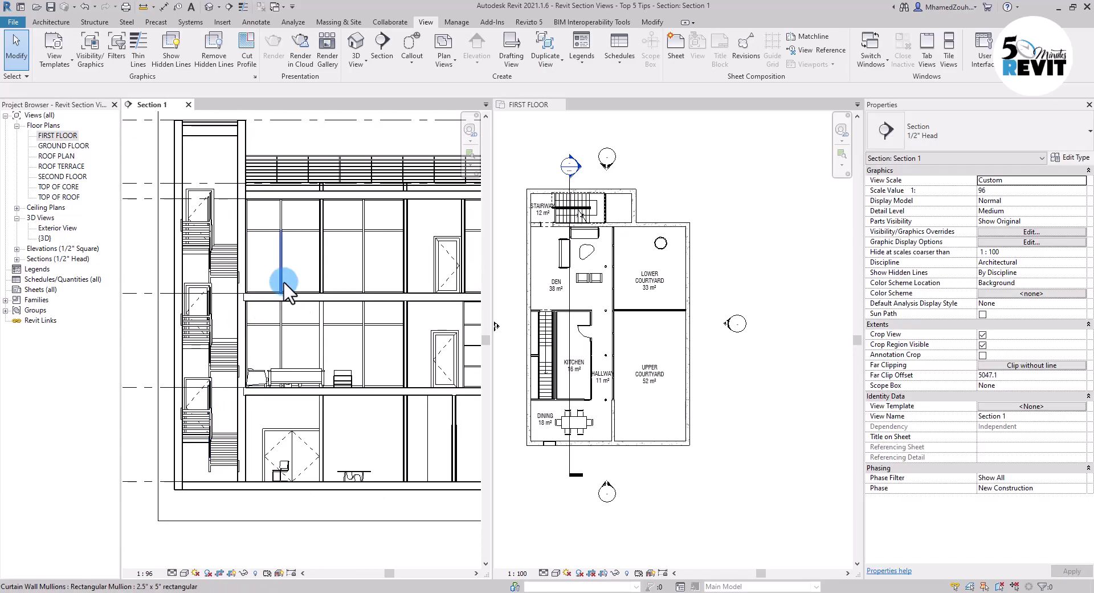
Step: Set the Section 1 view scale to 1:100 and check how the cut concrete walls are drawn
left_click(145, 573)
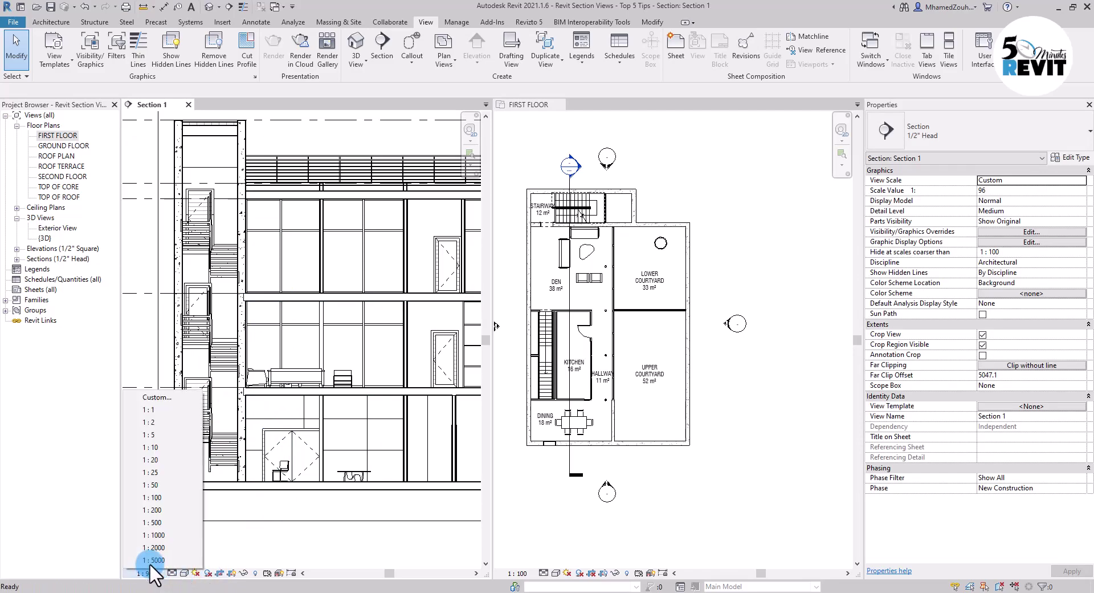
left_click(159, 495)
middle_click_drag(324, 473, 330, 478)
scroll(329, 474, "down", 2)
scroll(268, 278, "up", 6)
middle_click_drag(227, 287, 269, 348)
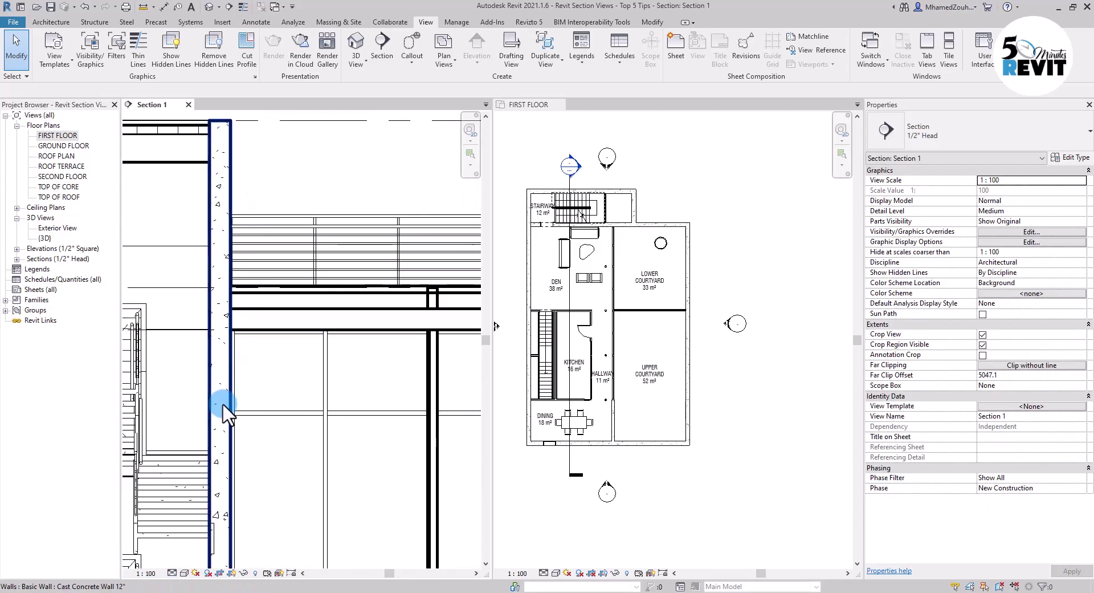
scroll(239, 342, "down", 2)
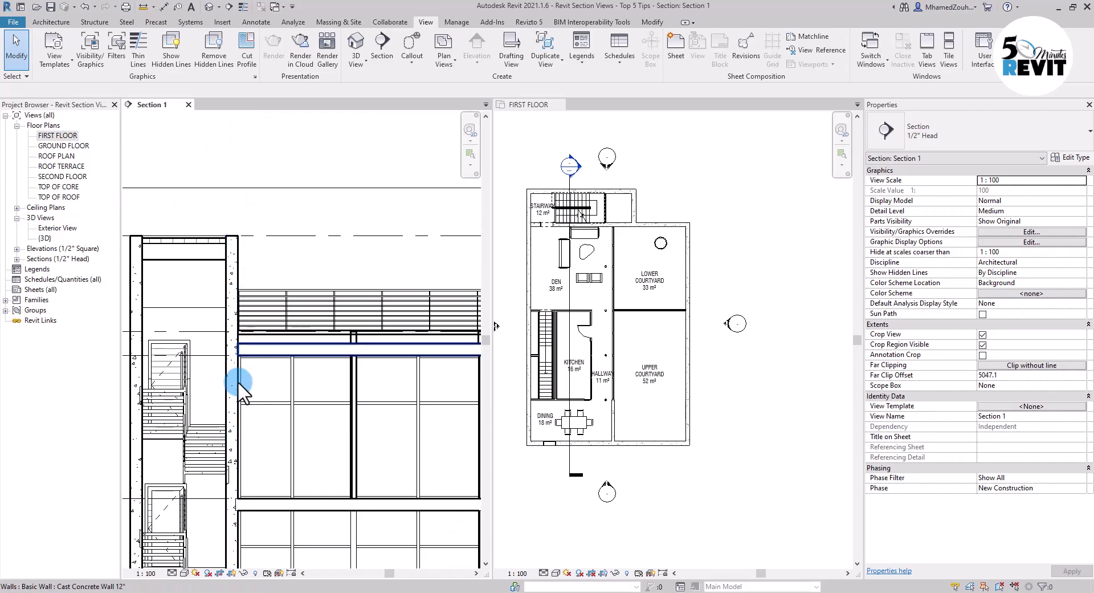
Step: Examine the Section 1 view at 1:100, comparing the cut walls, stairway and floors close up and from farther out
middle_click_drag(241, 376, 230, 312)
scroll(233, 342, "up", 2)
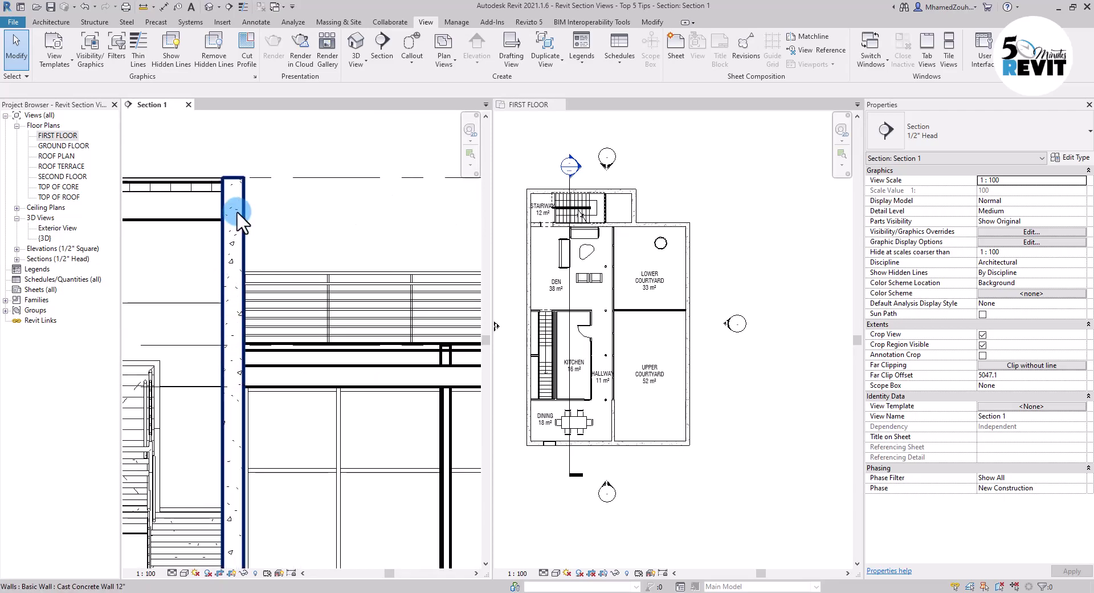
scroll(237, 212, "up", 2)
scroll(246, 323, "down", 3)
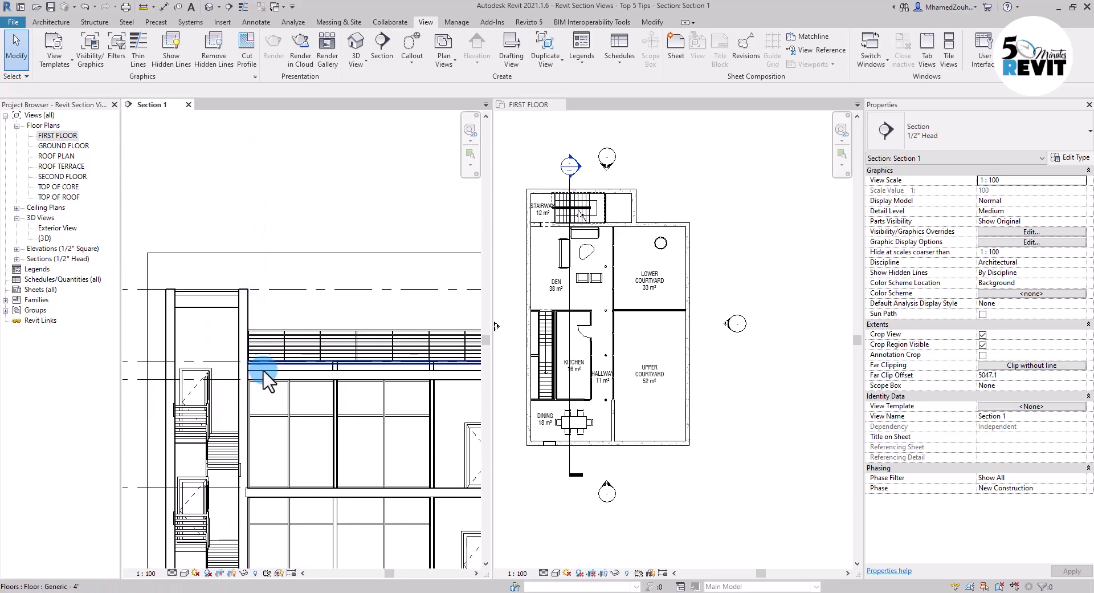
middle_click_drag(276, 359, 253, 335)
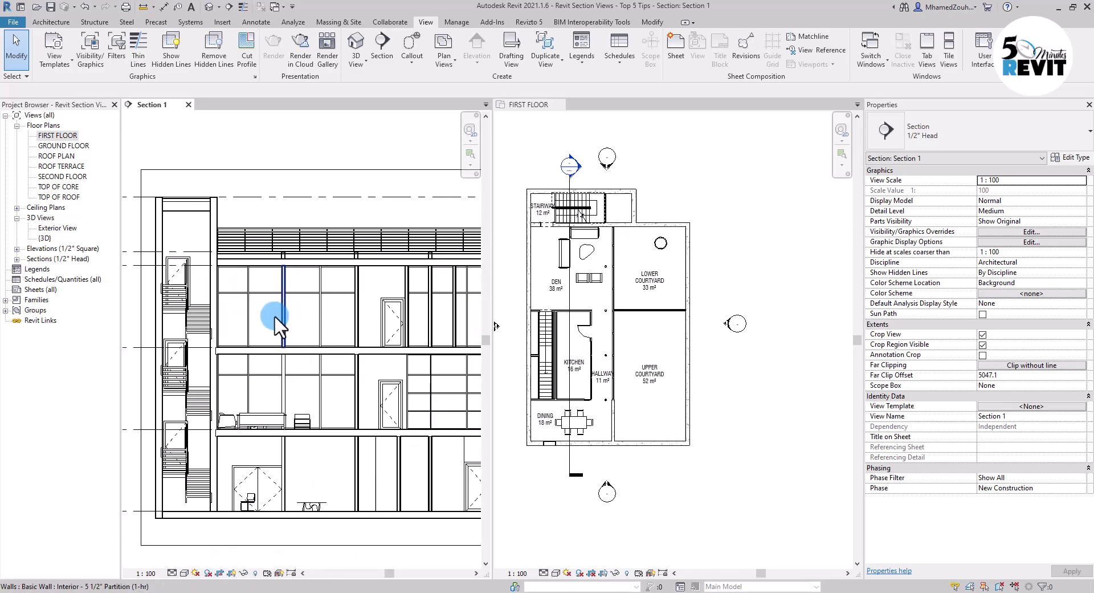
scroll(247, 337, "up", 4)
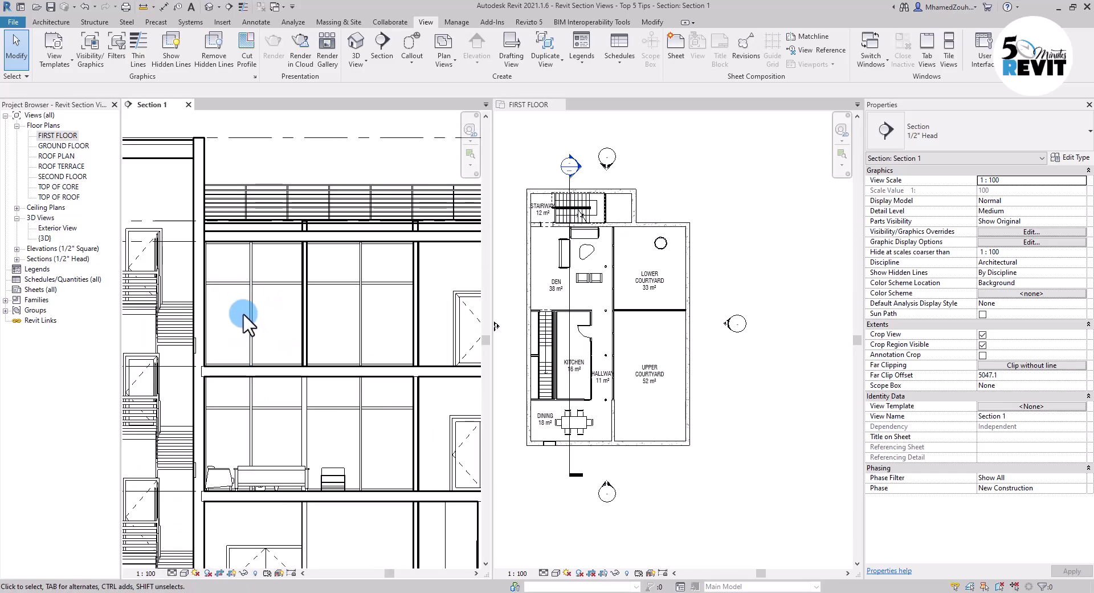
scroll(261, 378, "down", 2)
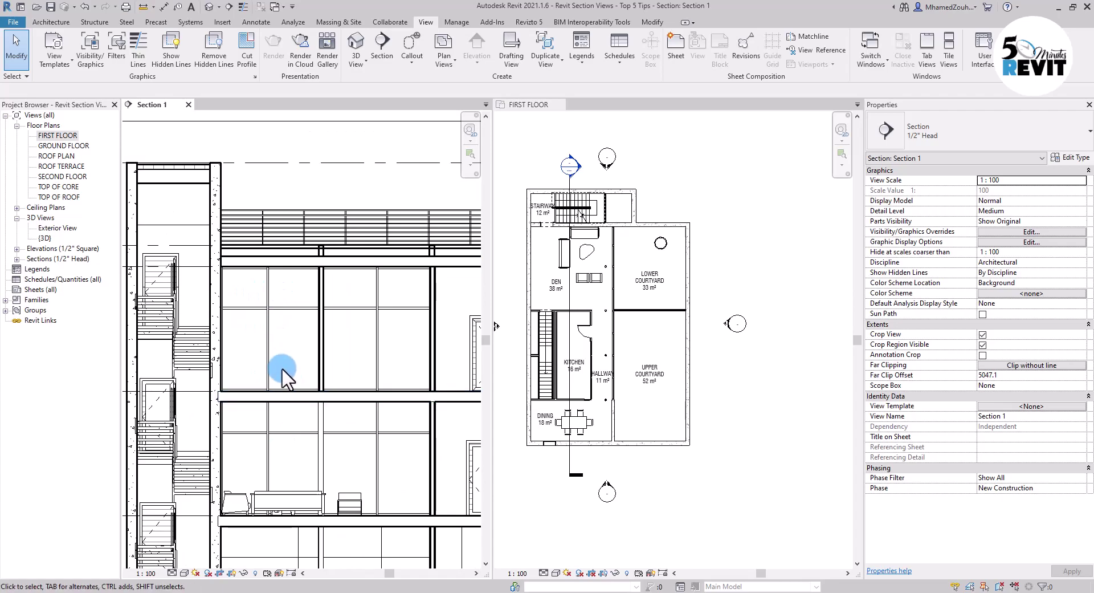
scroll(282, 358, "down", 2)
scroll(263, 421, "down", 3)
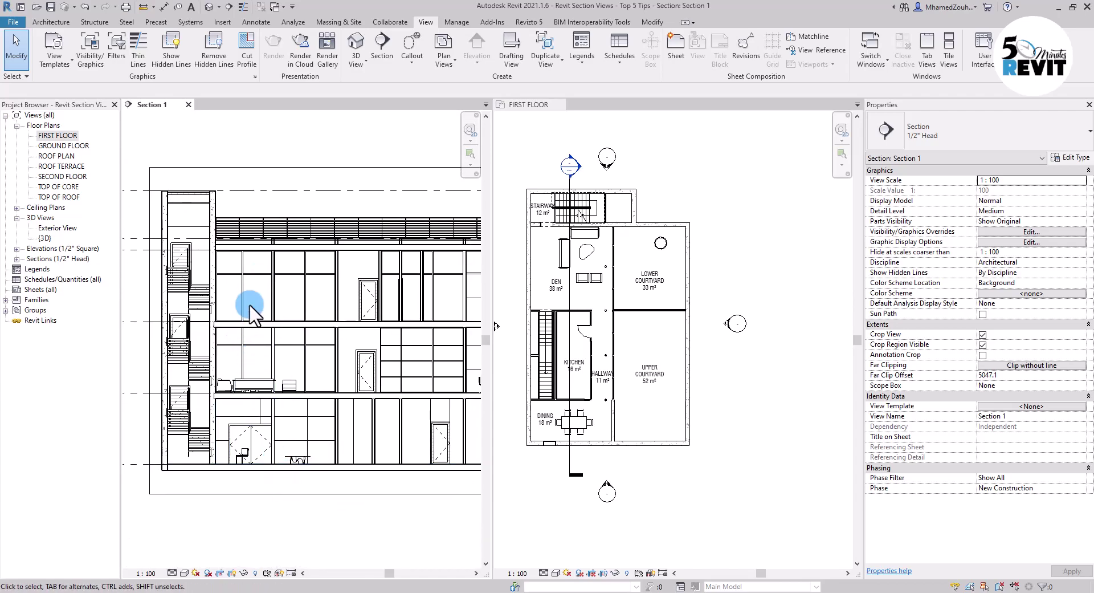
middle_click_drag(256, 330, 208, 294)
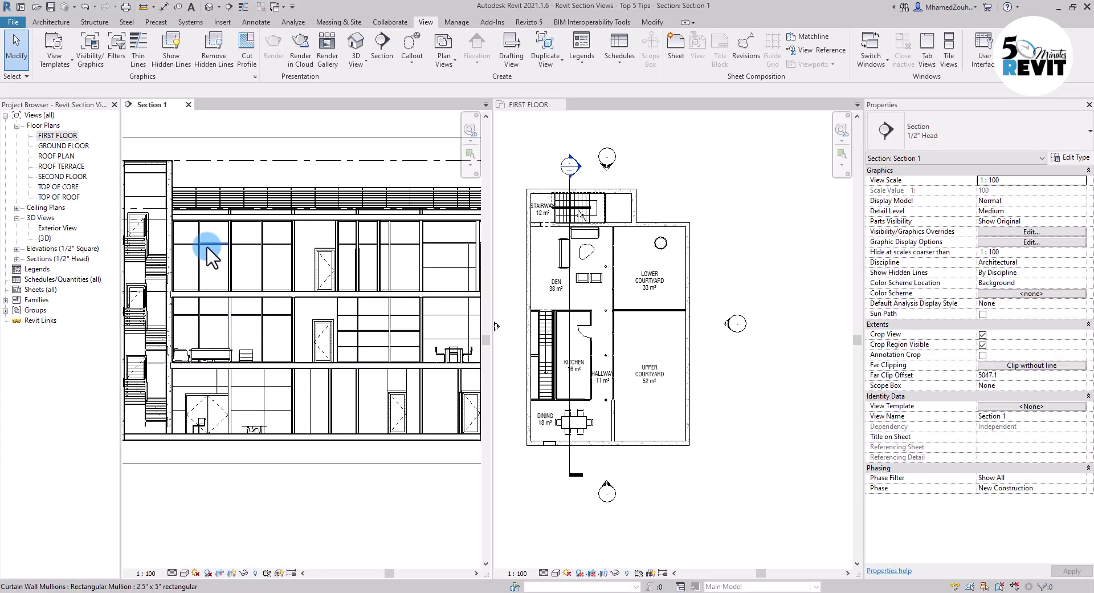
Step: Turn on depth cueing for the Section 1 view with the far fade location at 83, and check the faded background
middle_click(219, 496)
middle_click(219, 496)
left_click(184, 572)
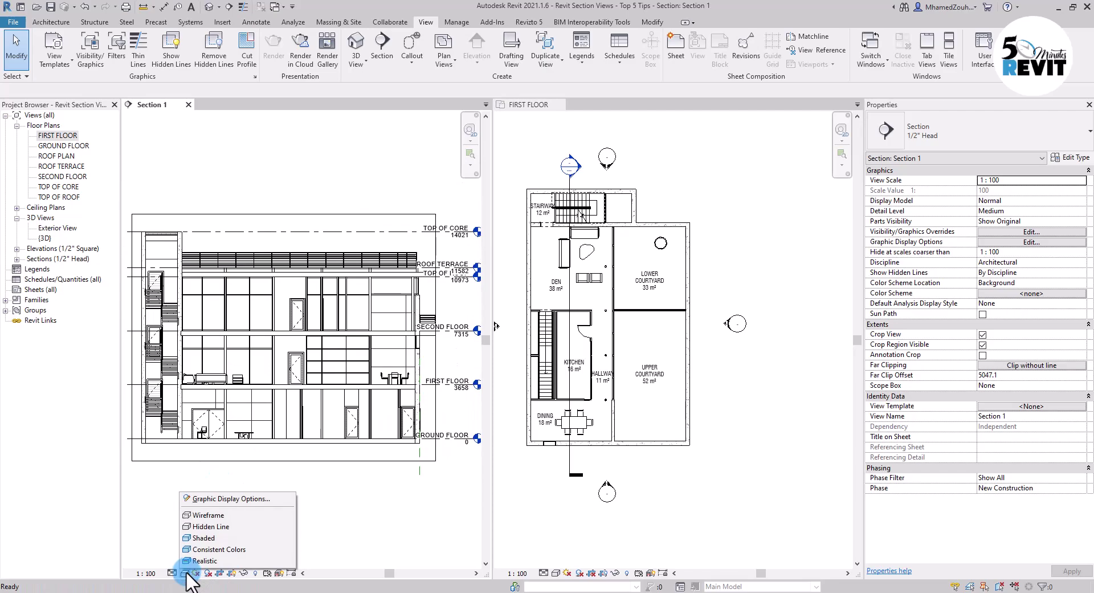
left_click(217, 499)
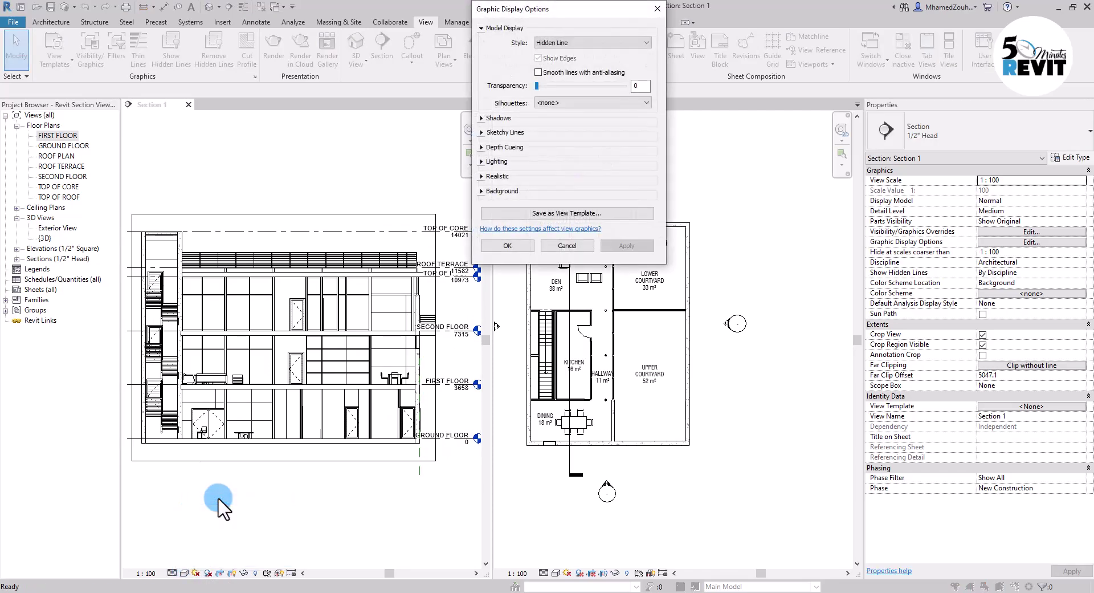
left_click(482, 147)
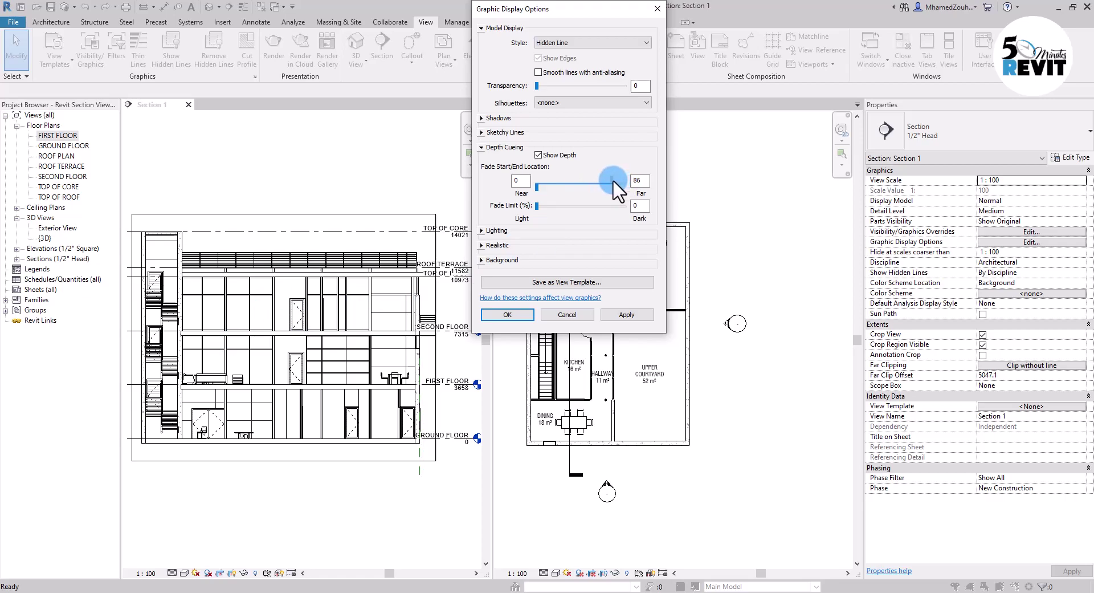
left_click(627, 314)
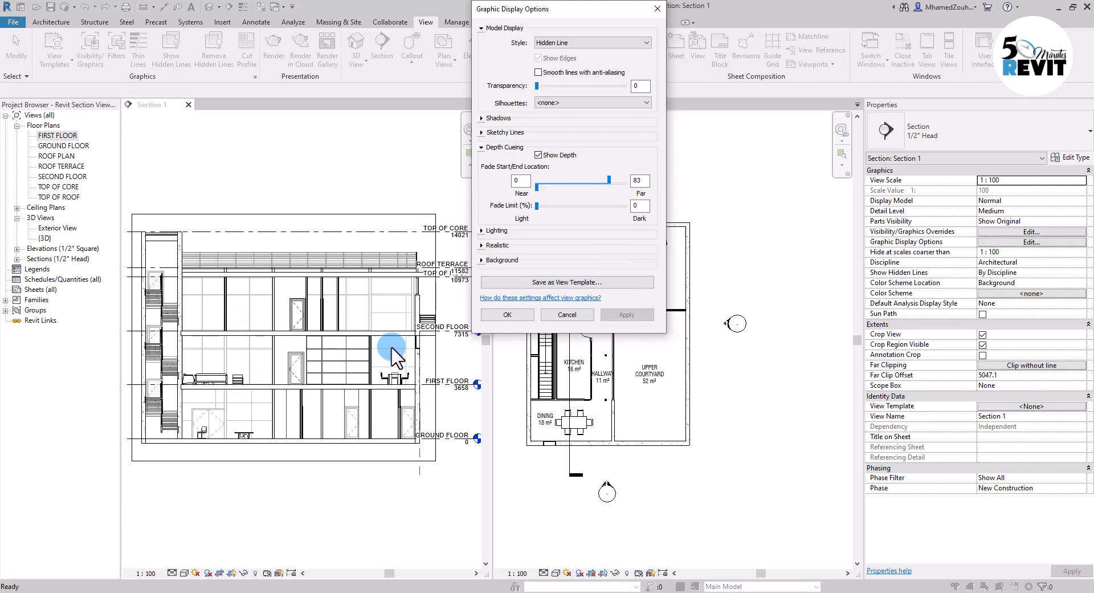
left_click(488, 316)
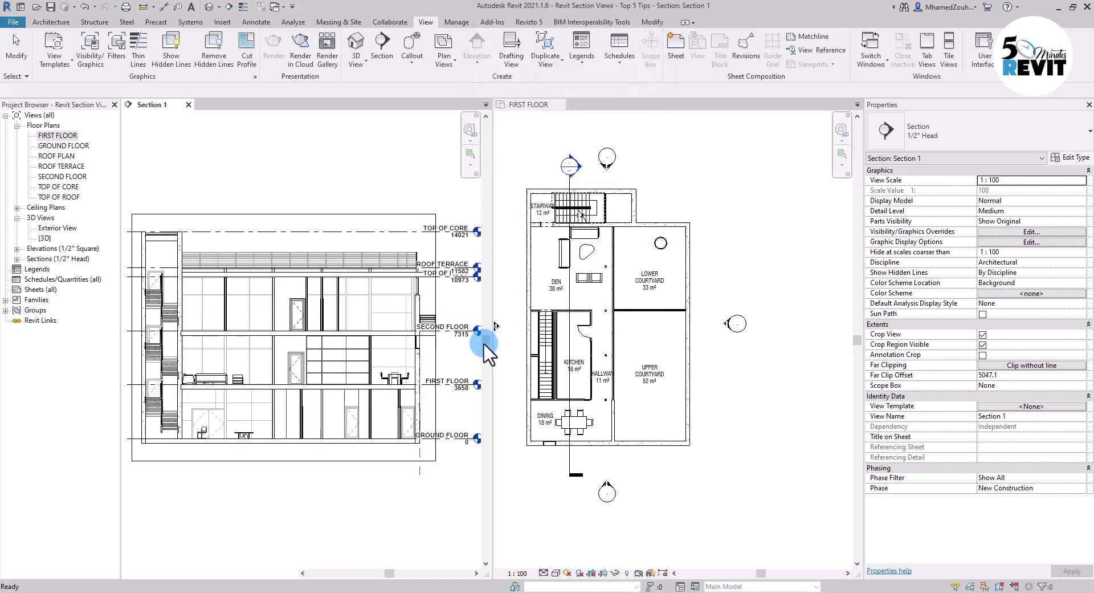
scroll(269, 306, "up", 2)
scroll(313, 493, "down", 2)
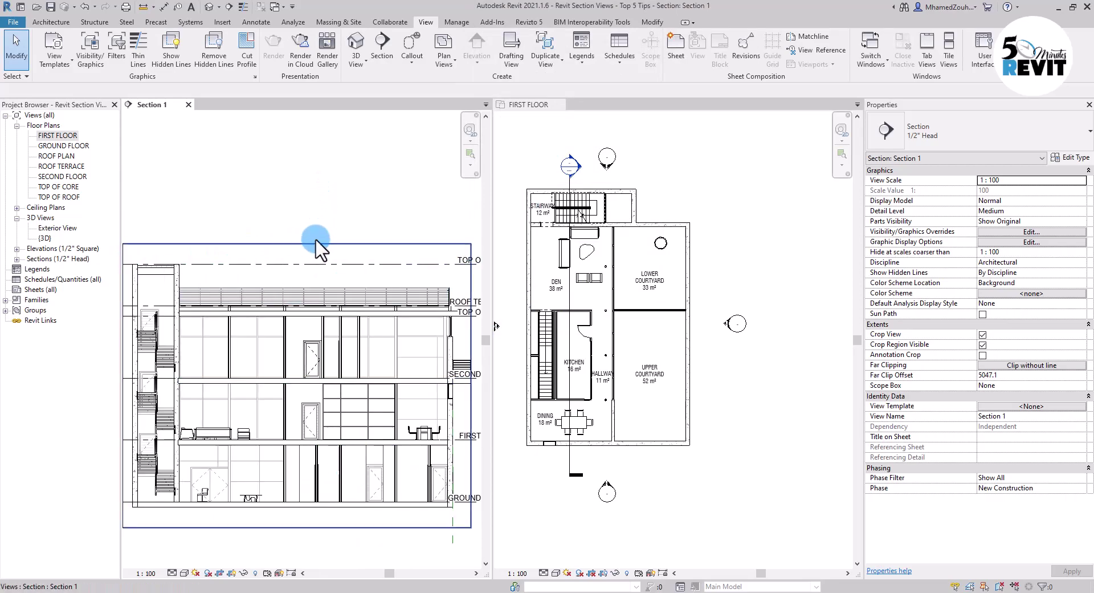
middle_click_drag(340, 330, 331, 265)
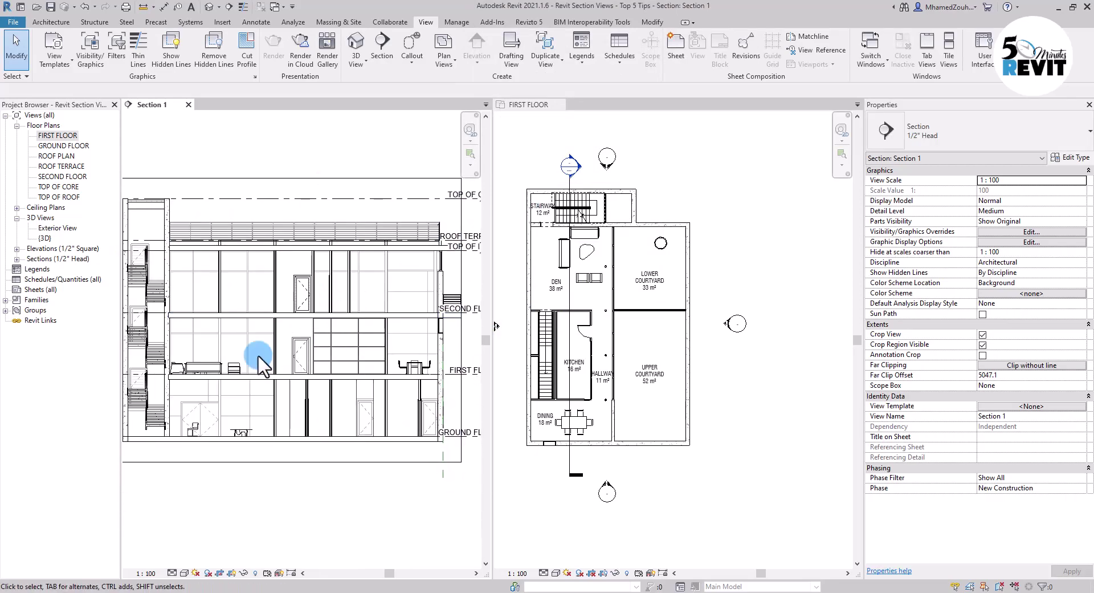
Step: Open the default {3D} view, duplicate it and rename the copy as 3D SECTION
double_click(55, 236)
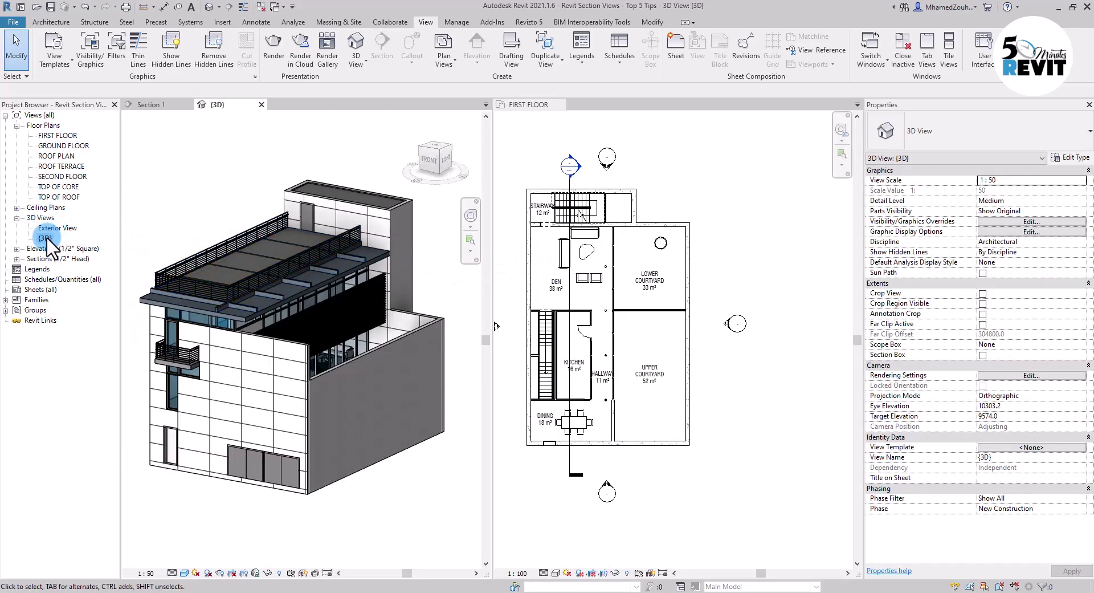
right_click(46, 236)
mouse_move(89, 334)
left_click(225, 332)
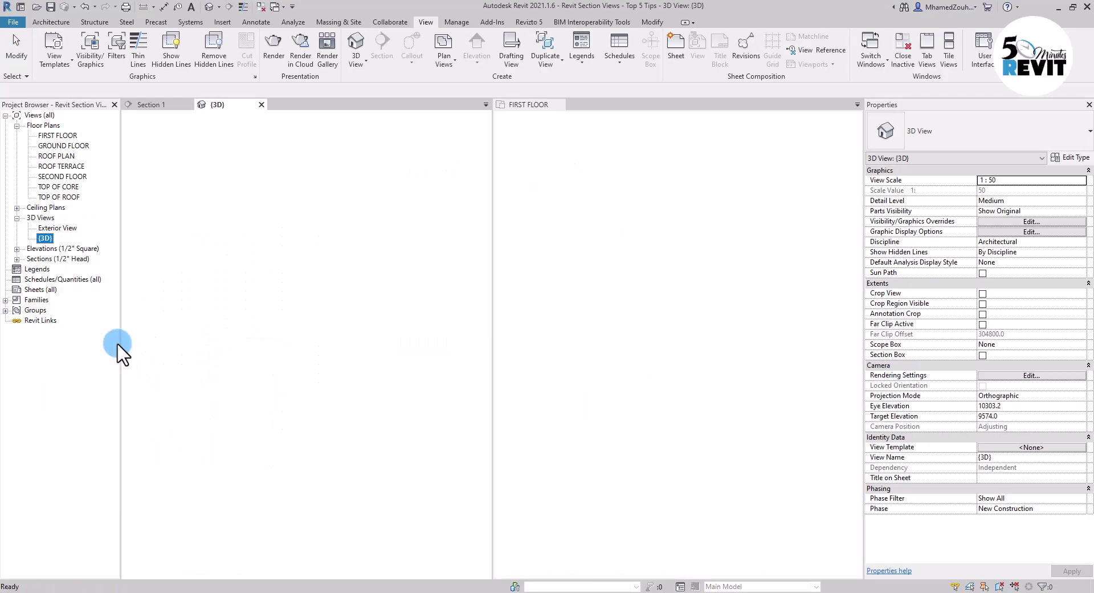
right_click(60, 248)
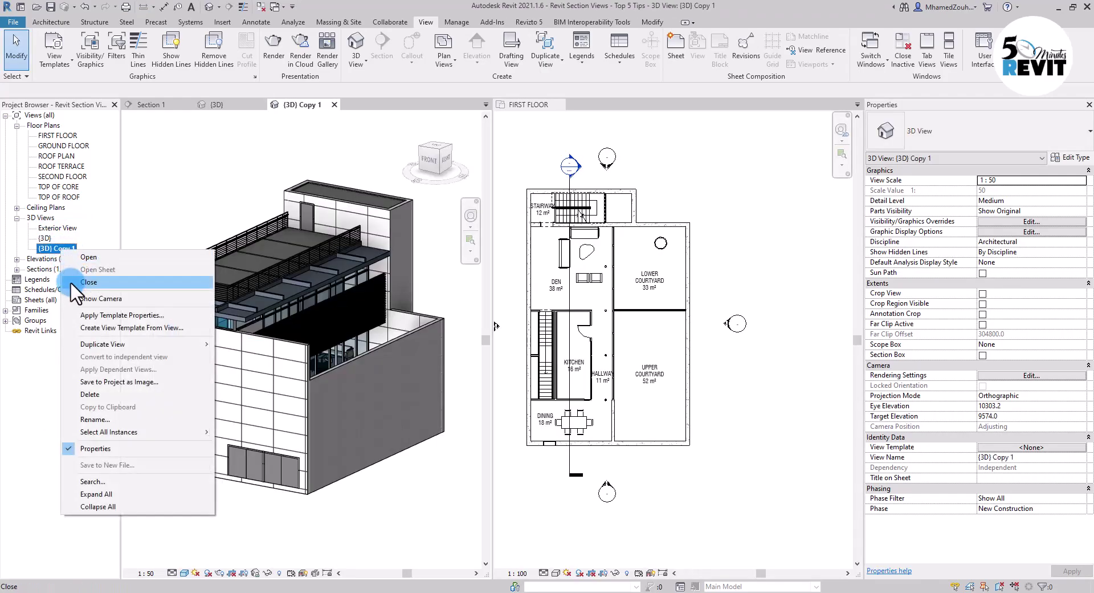
left_click(95, 417)
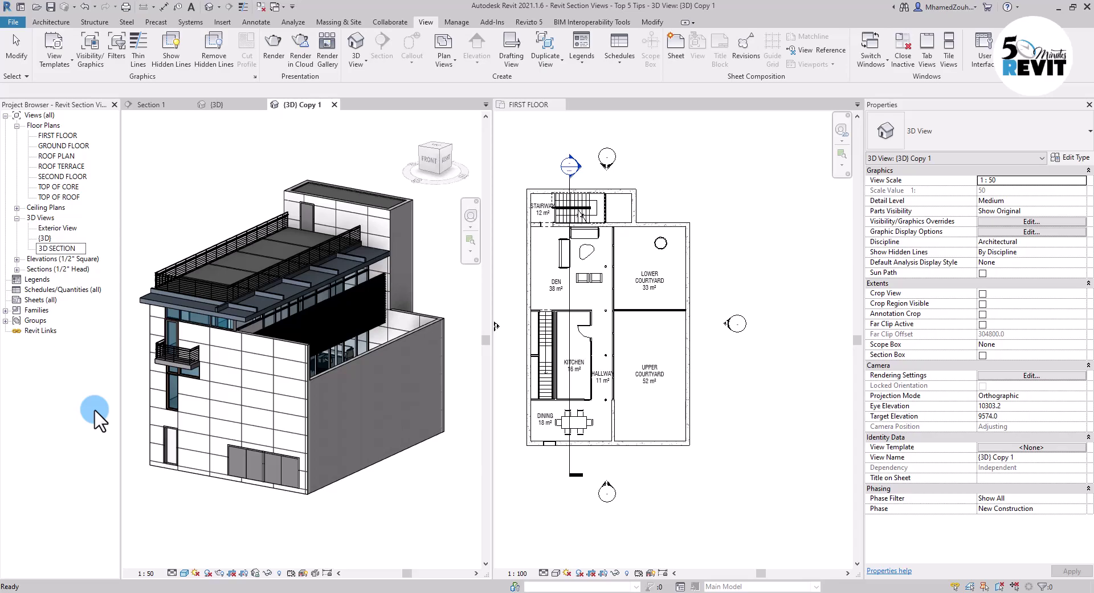
key("Return")
left_click(227, 182)
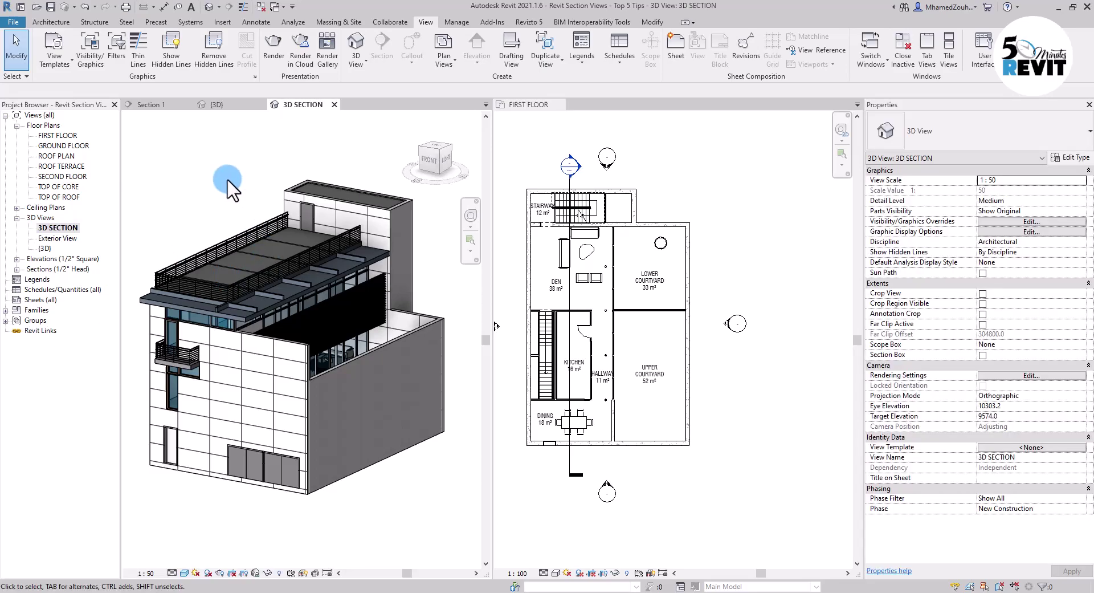
Step: Orient the 3D SECTION view to Section 1 and orbit it to an angled view of the cut building
right_click(431, 161)
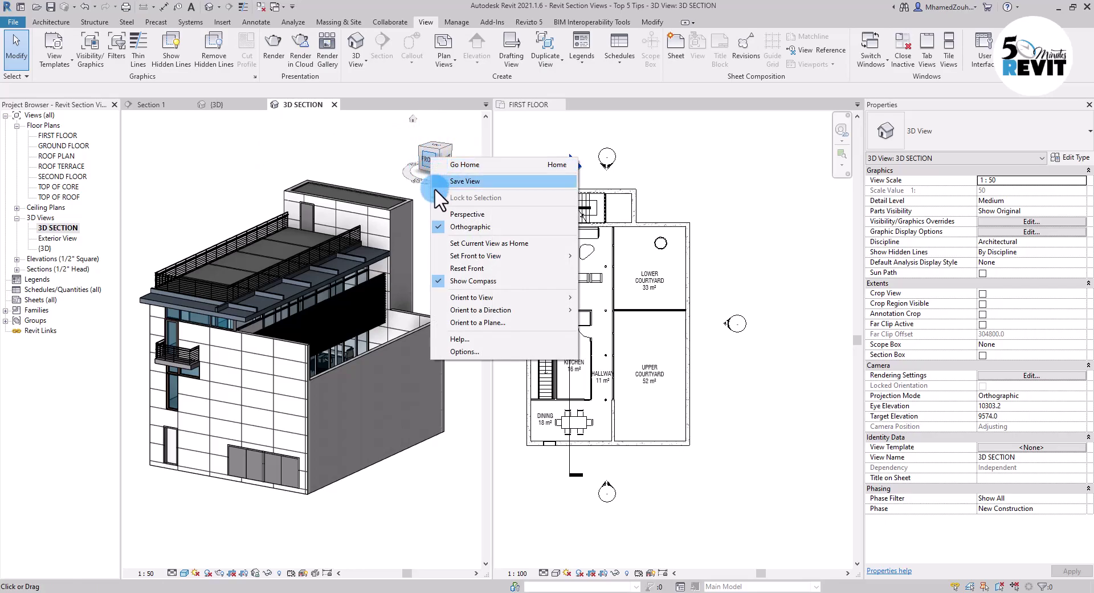
mouse_move(457, 309)
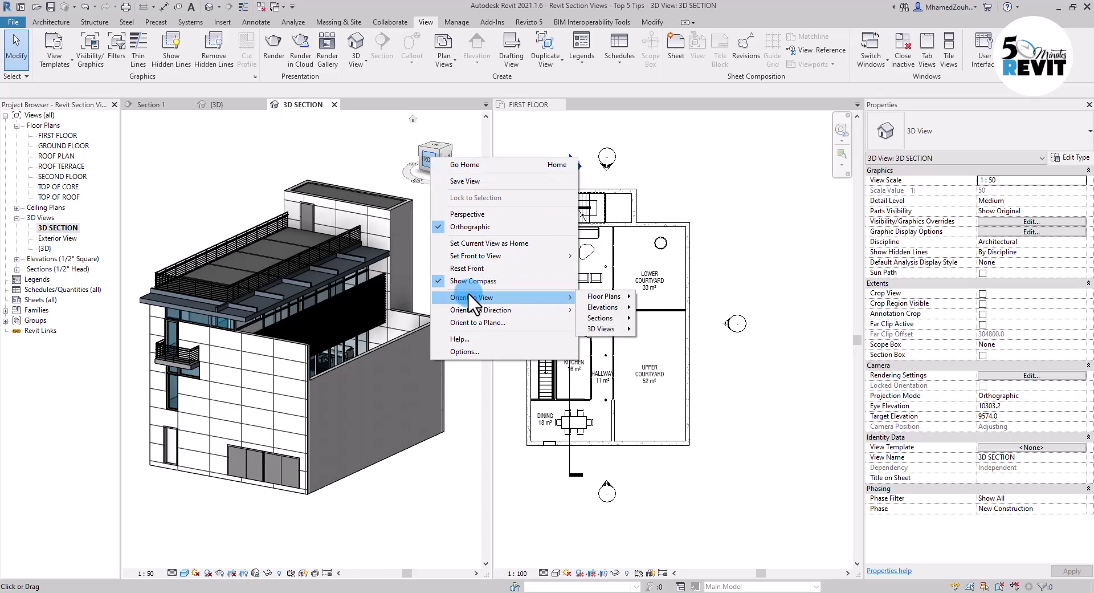
mouse_move(617, 318)
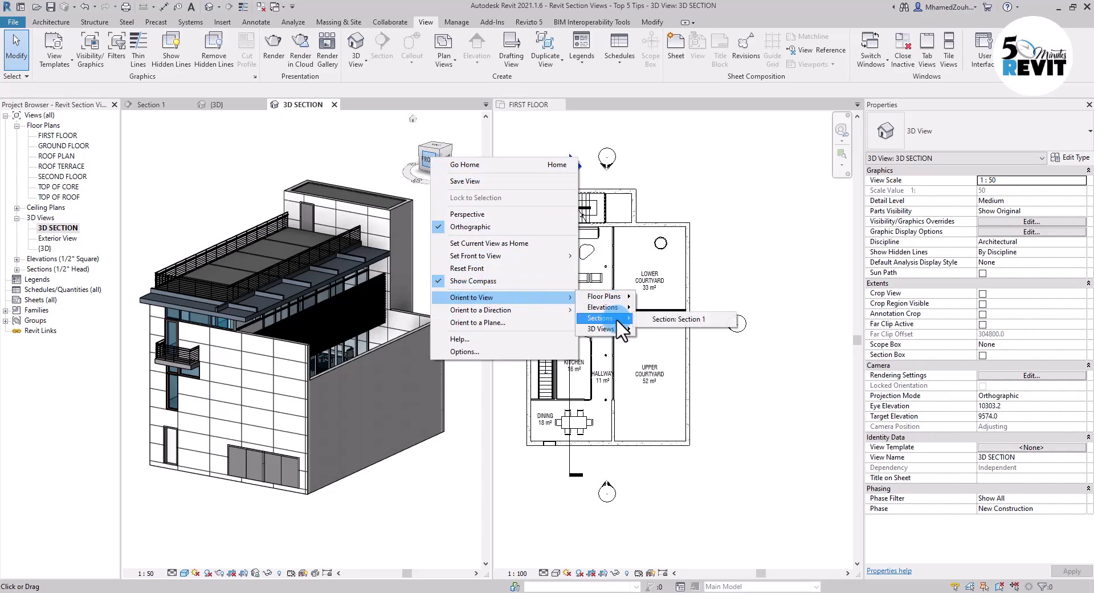
left_click(698, 319)
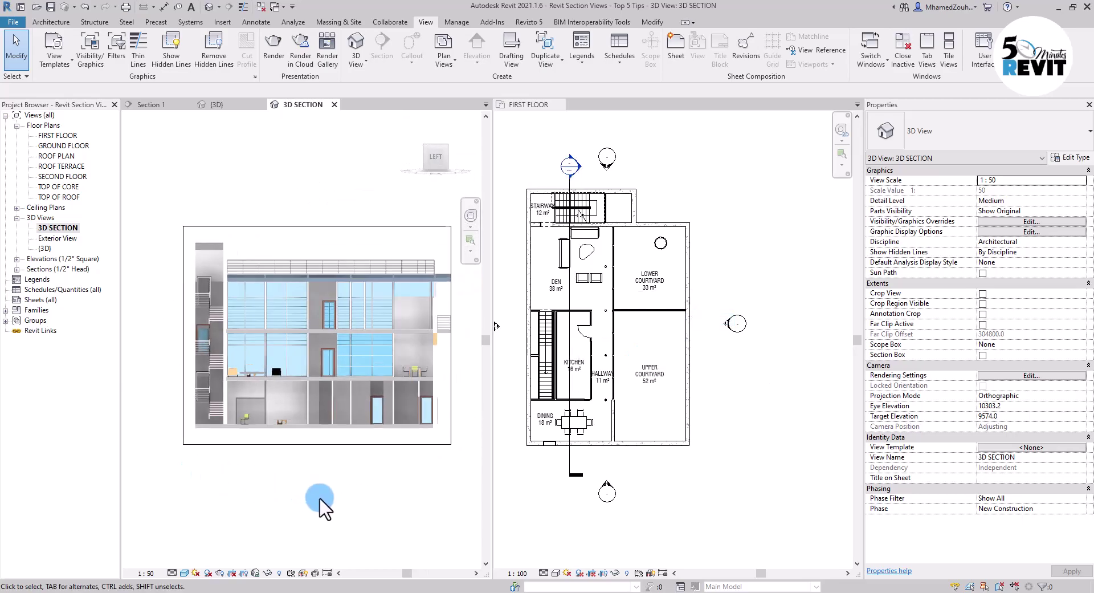
middle_click_drag(294, 490, 391, 469, "shift")
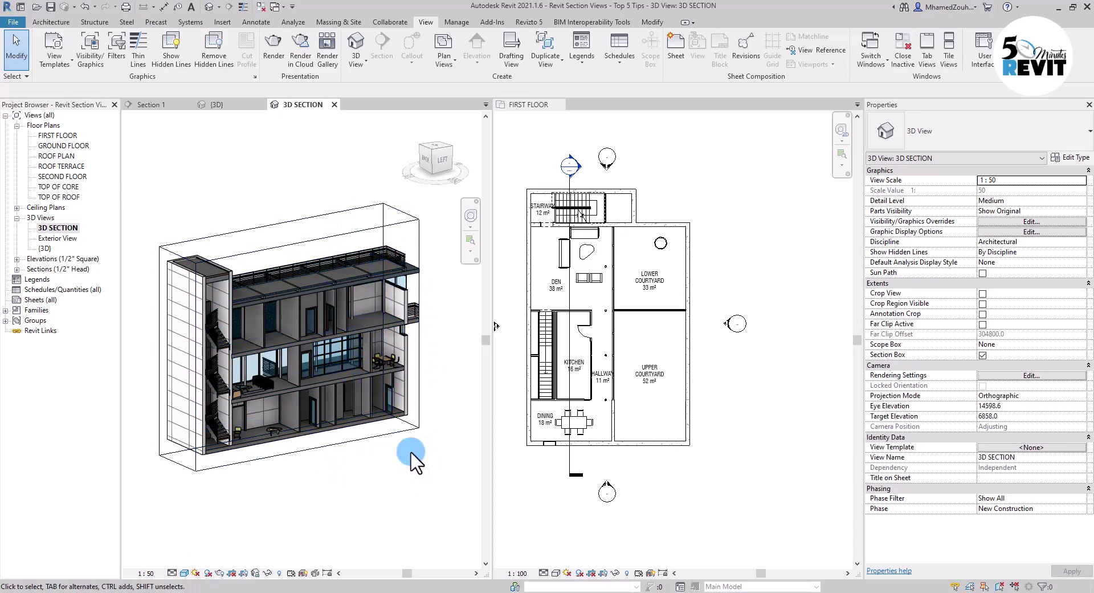
Step: Hide the section box element in the 3D SECTION view and inspect the cut rooms up close
left_click(345, 233)
right_click(347, 234)
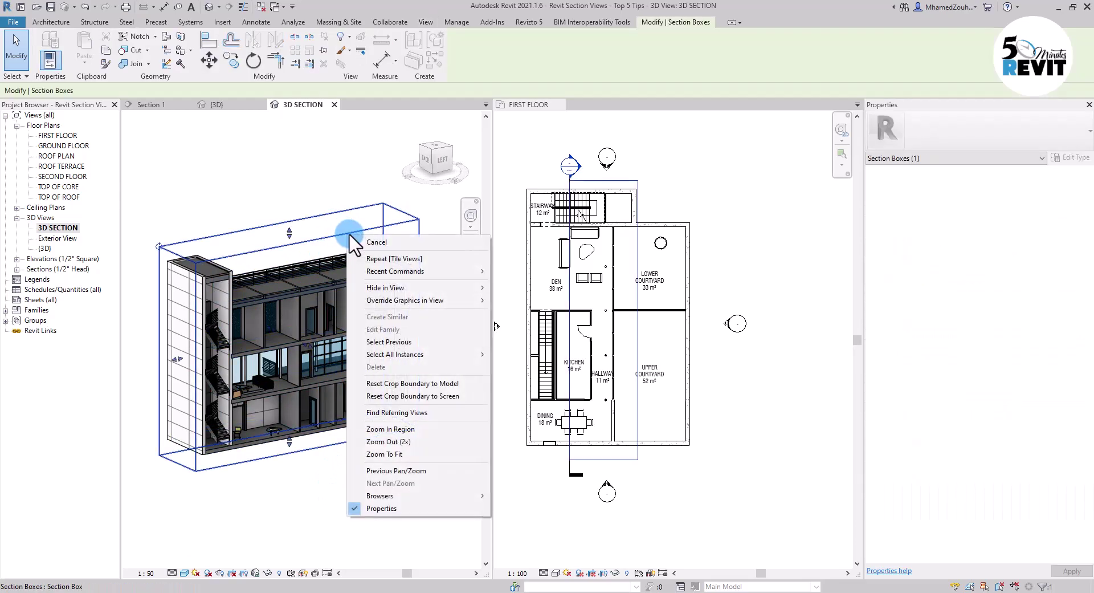
left_click(505, 288)
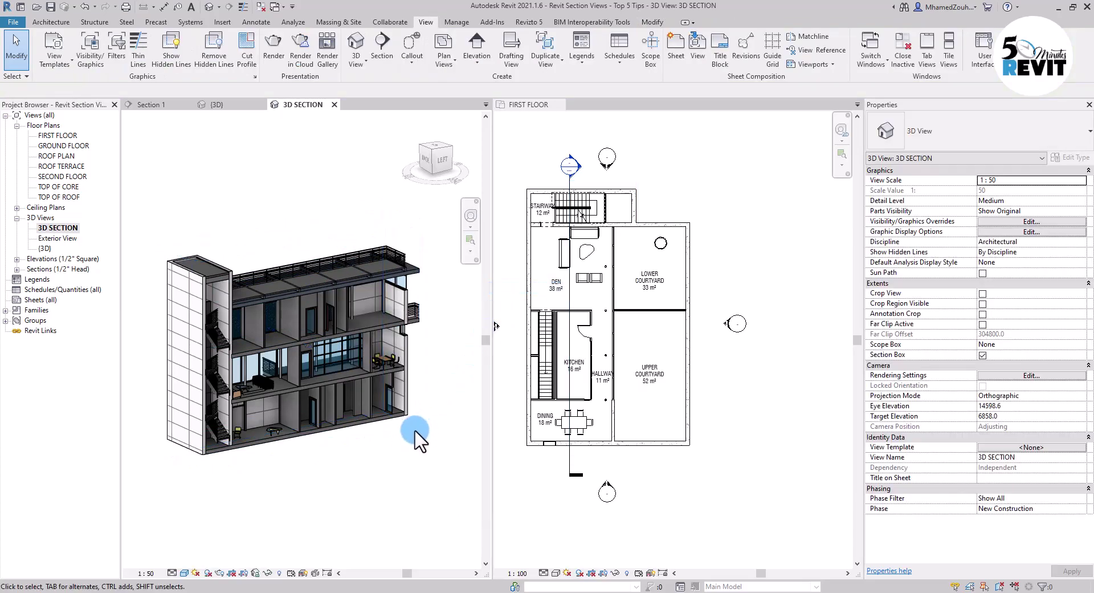
scroll(325, 461, "up", 2)
middle_click_drag(324, 463, 338, 477)
middle_click_drag(380, 434, 364, 459)
scroll(366, 461, "down", 1)
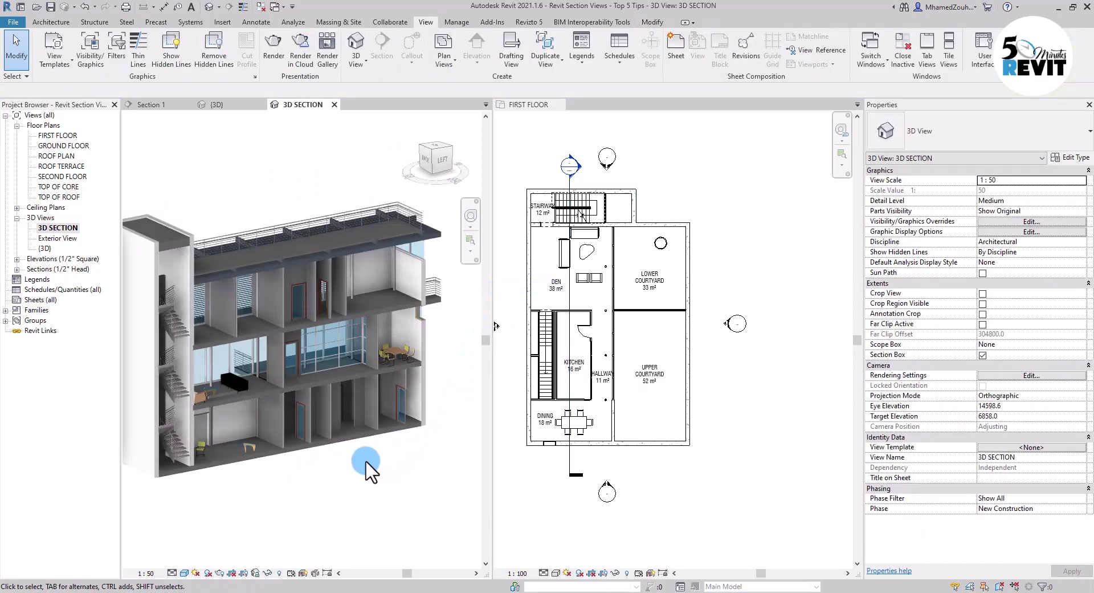
left_click(374, 475)
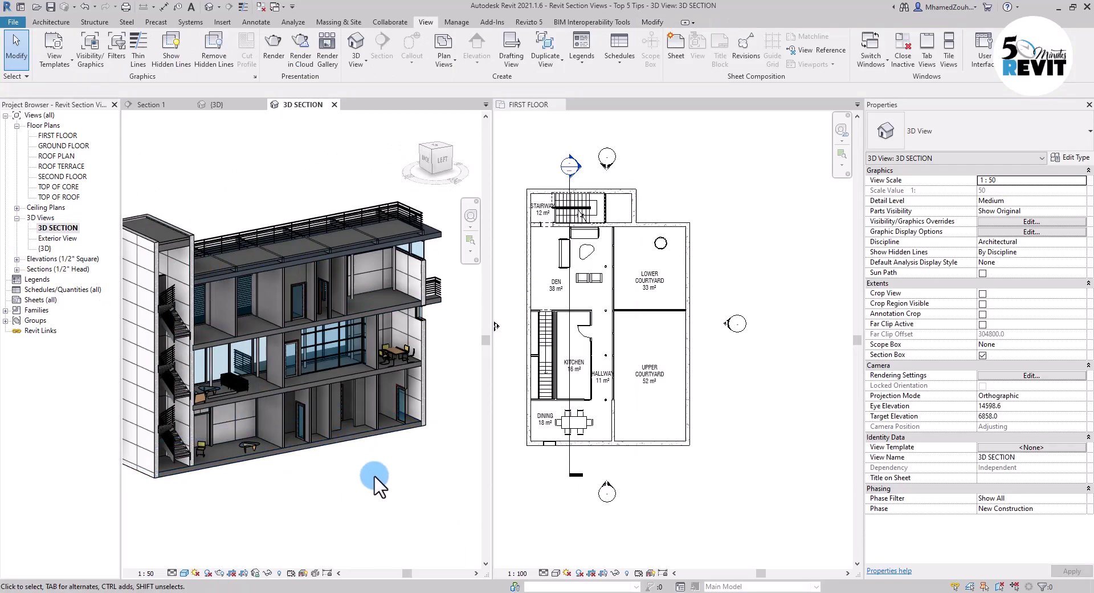